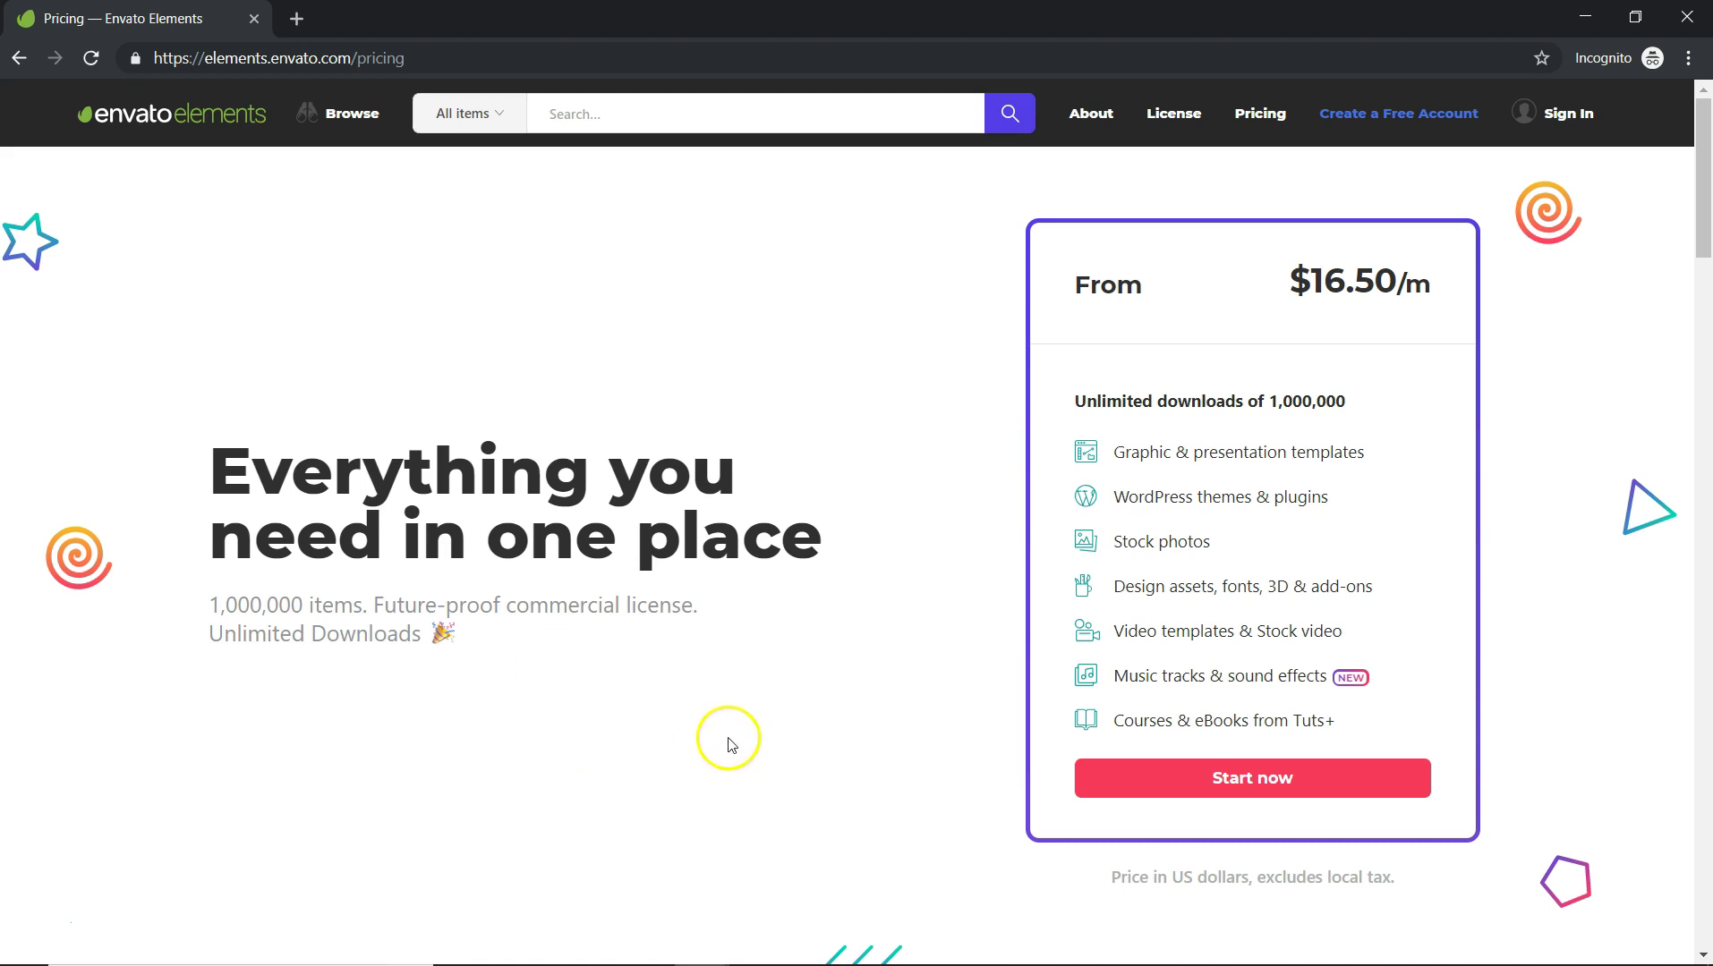
# Switch from the incognito pricing page to the signed-in Envato Elements window in Chrome.
pyautogui.click(740, 944)
pyautogui.click(199, 116)
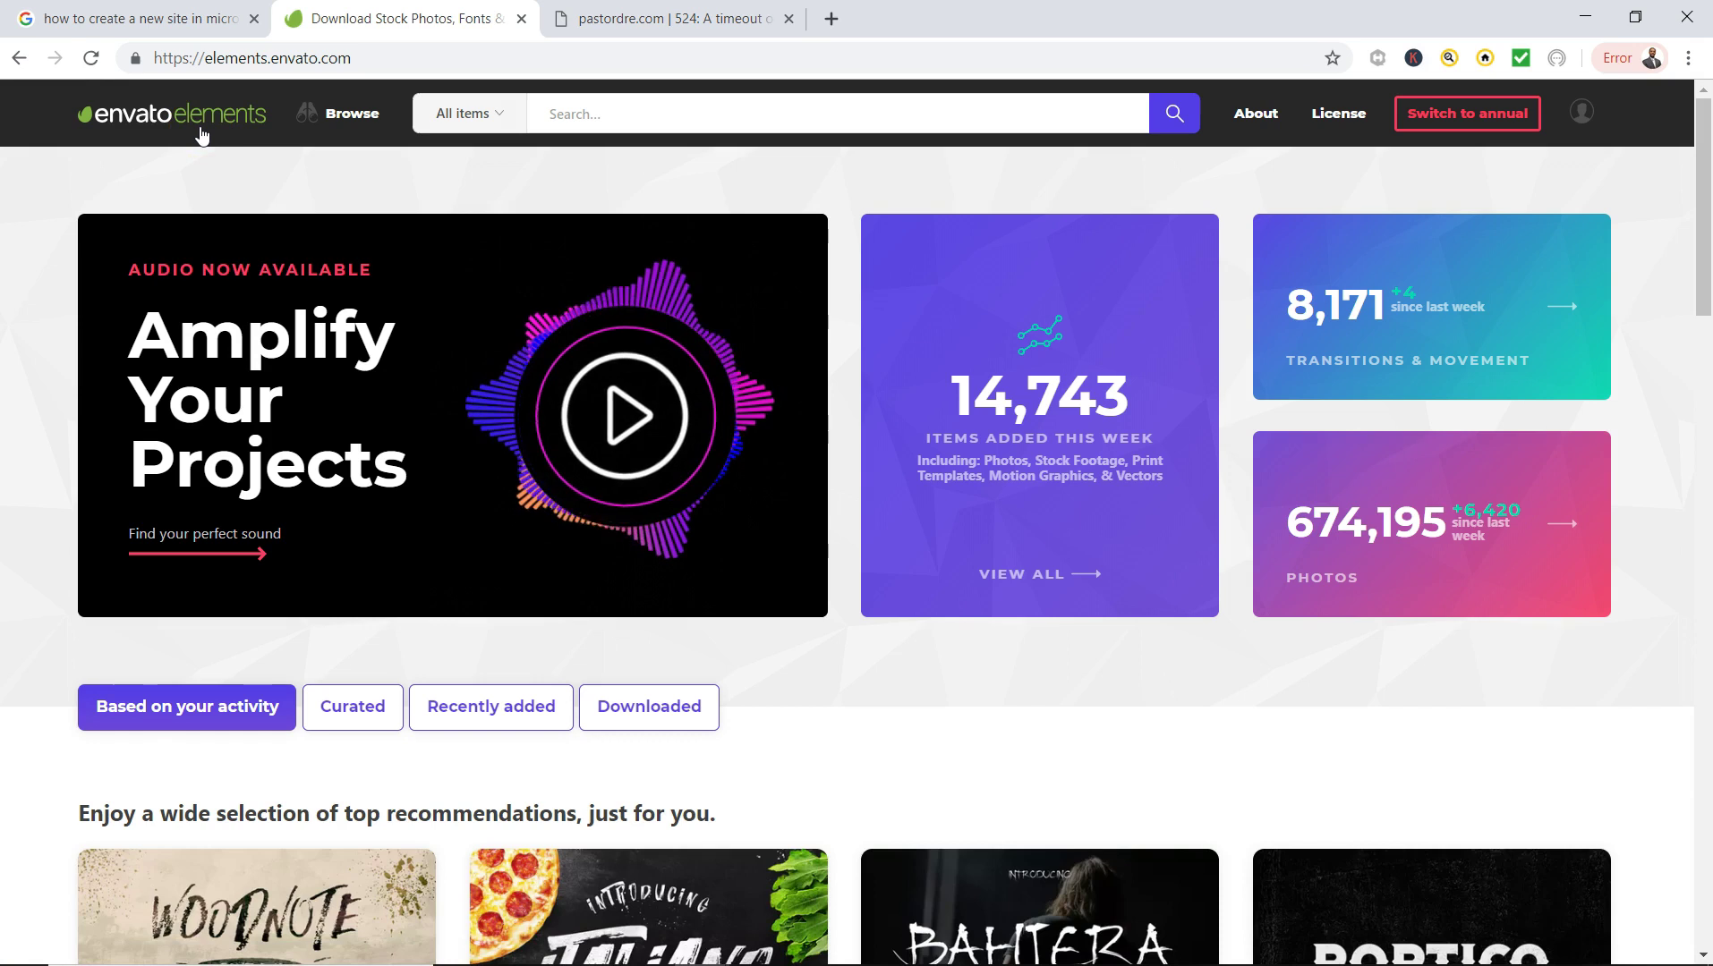
# Change the search category dropdown beside the search bar from All Items to Fonts.
pyautogui.click(508, 114)
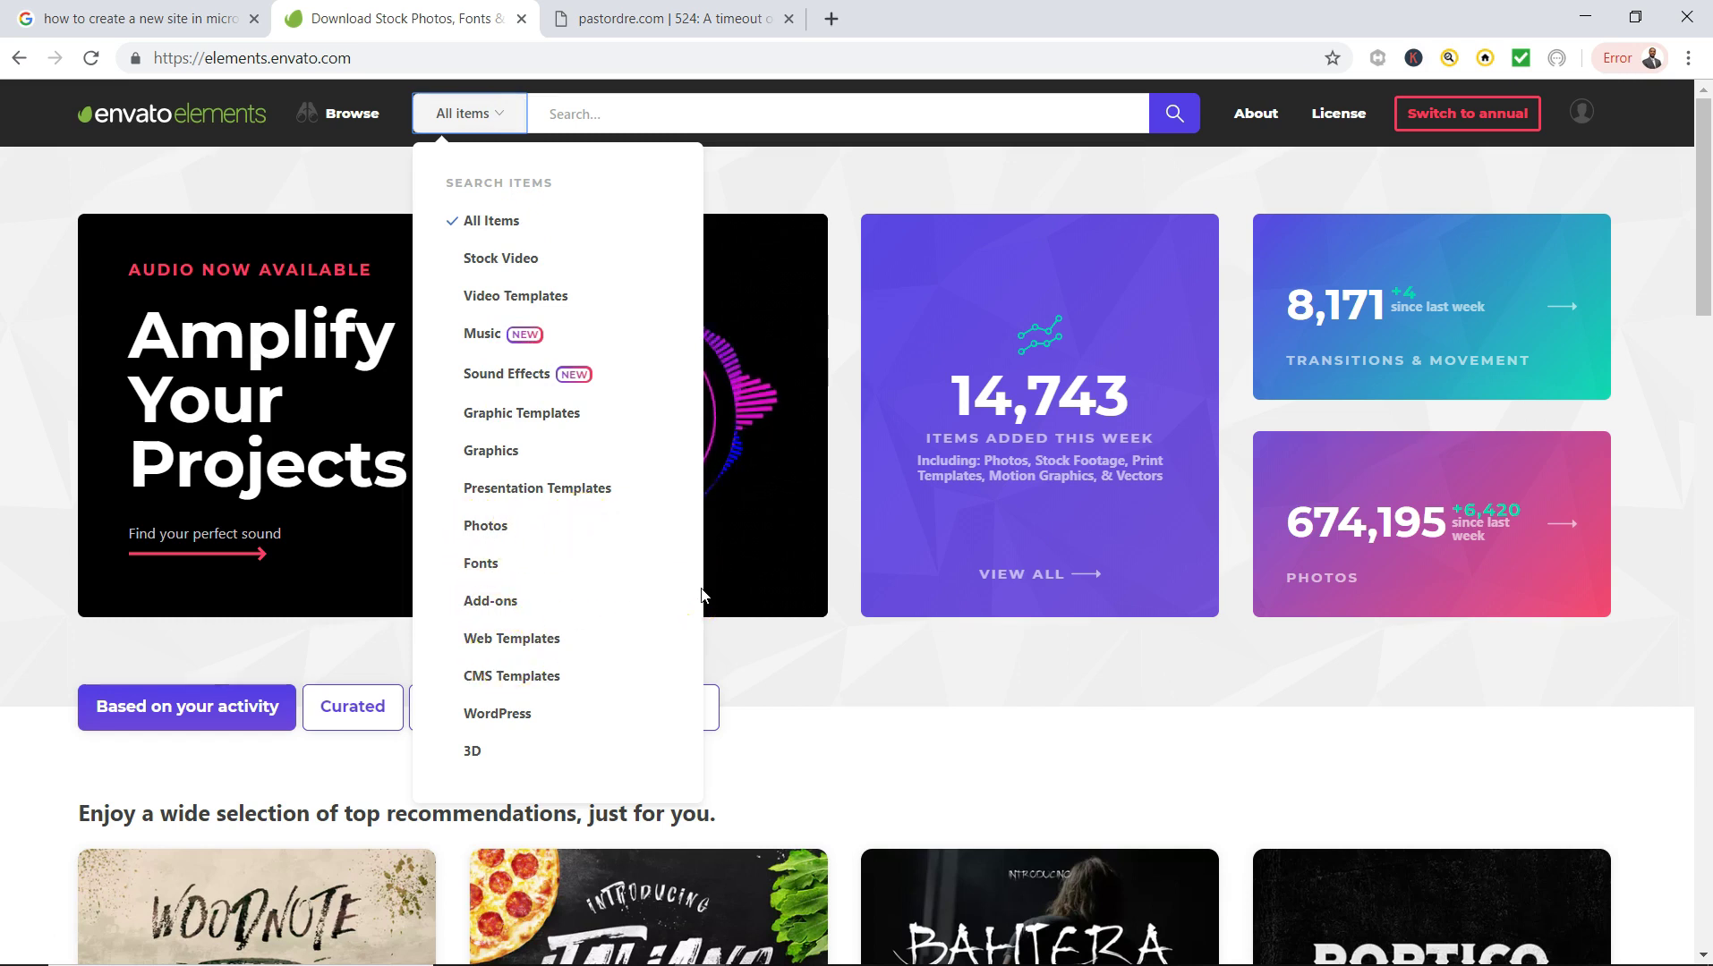
pyautogui.click(517, 119)
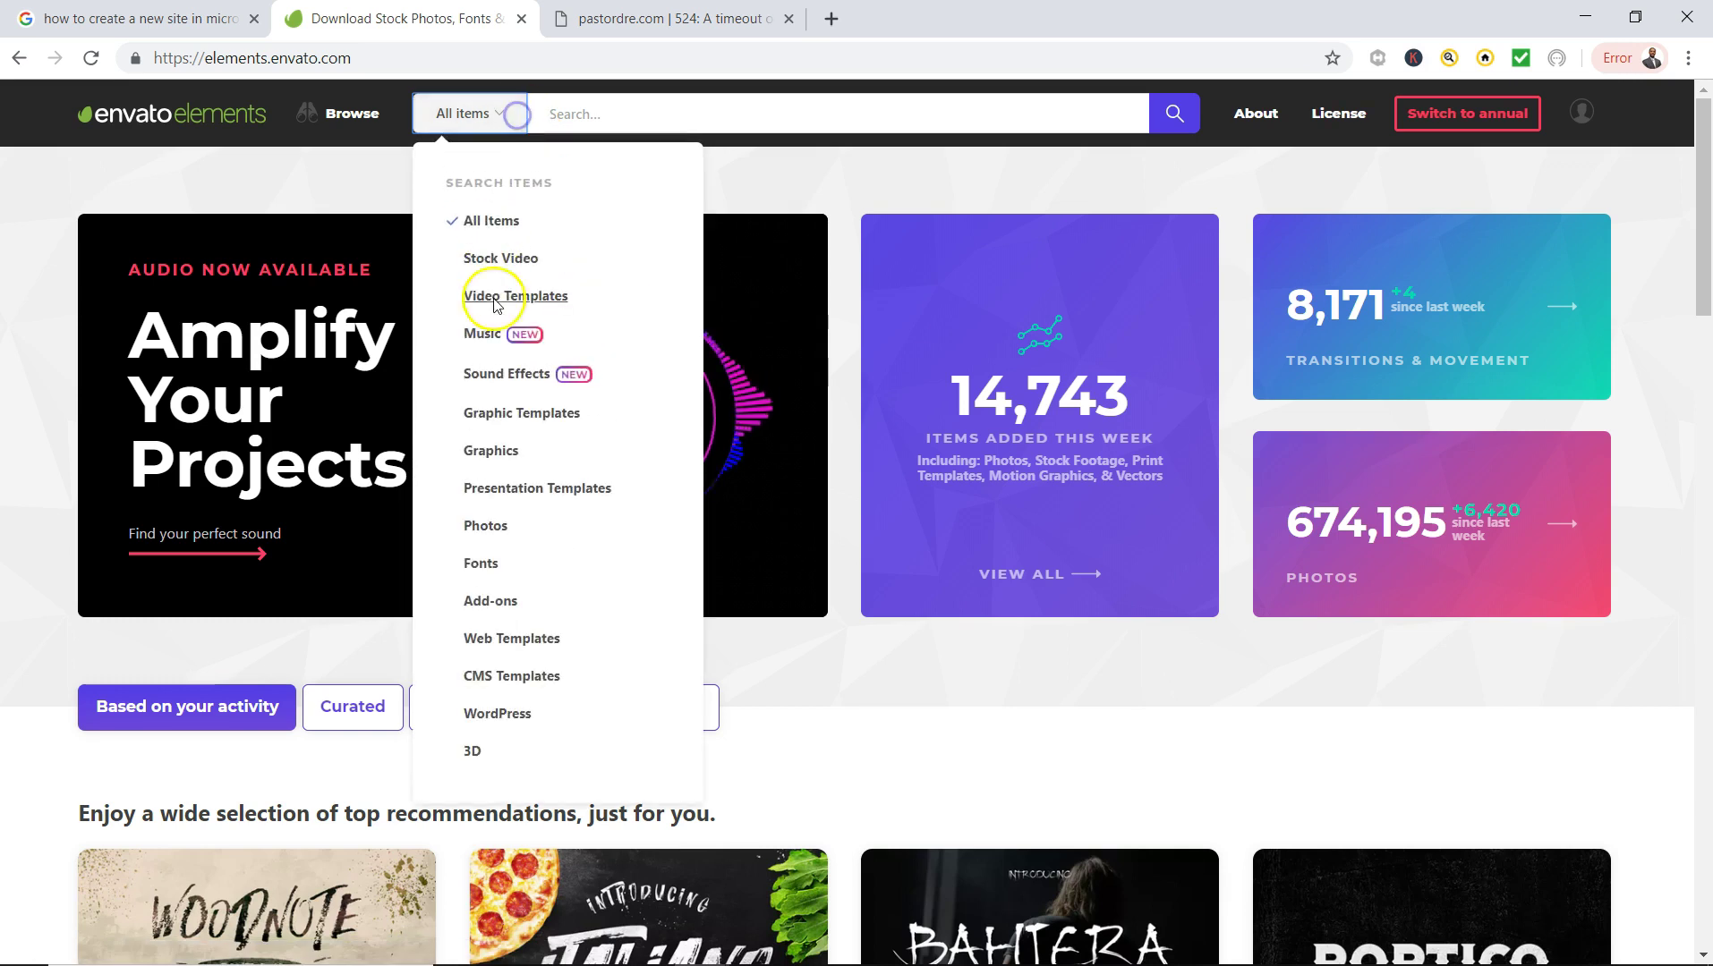
pyautogui.click(483, 565)
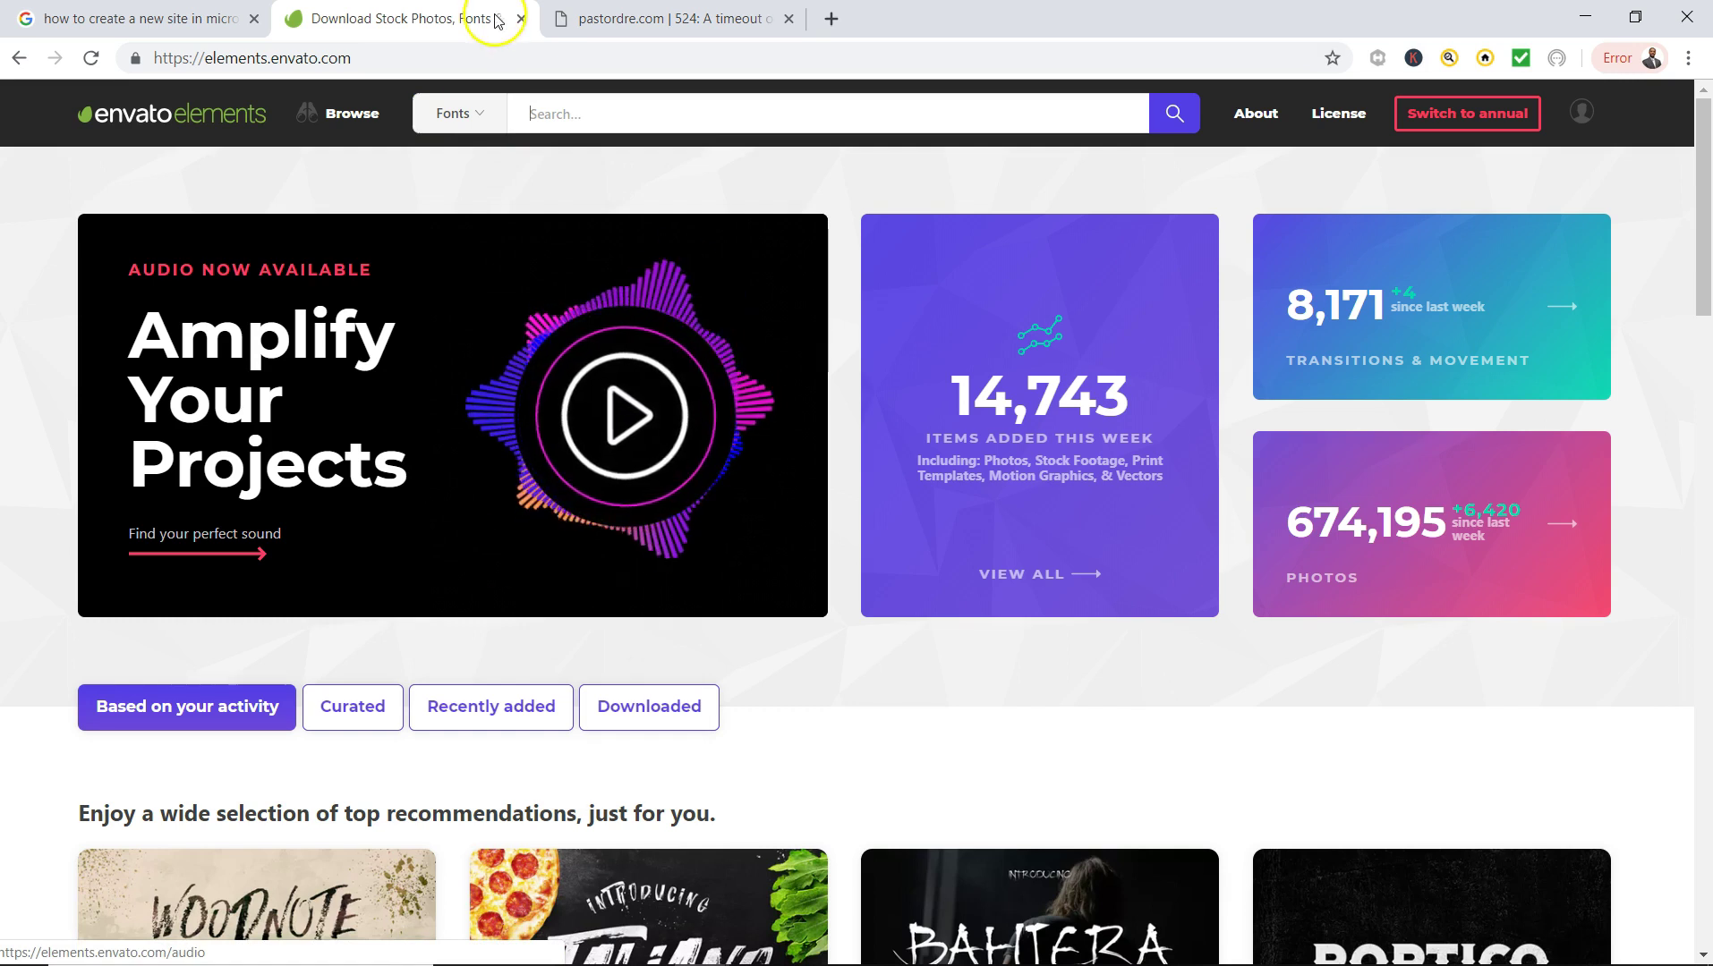
pyautogui.click(467, 114)
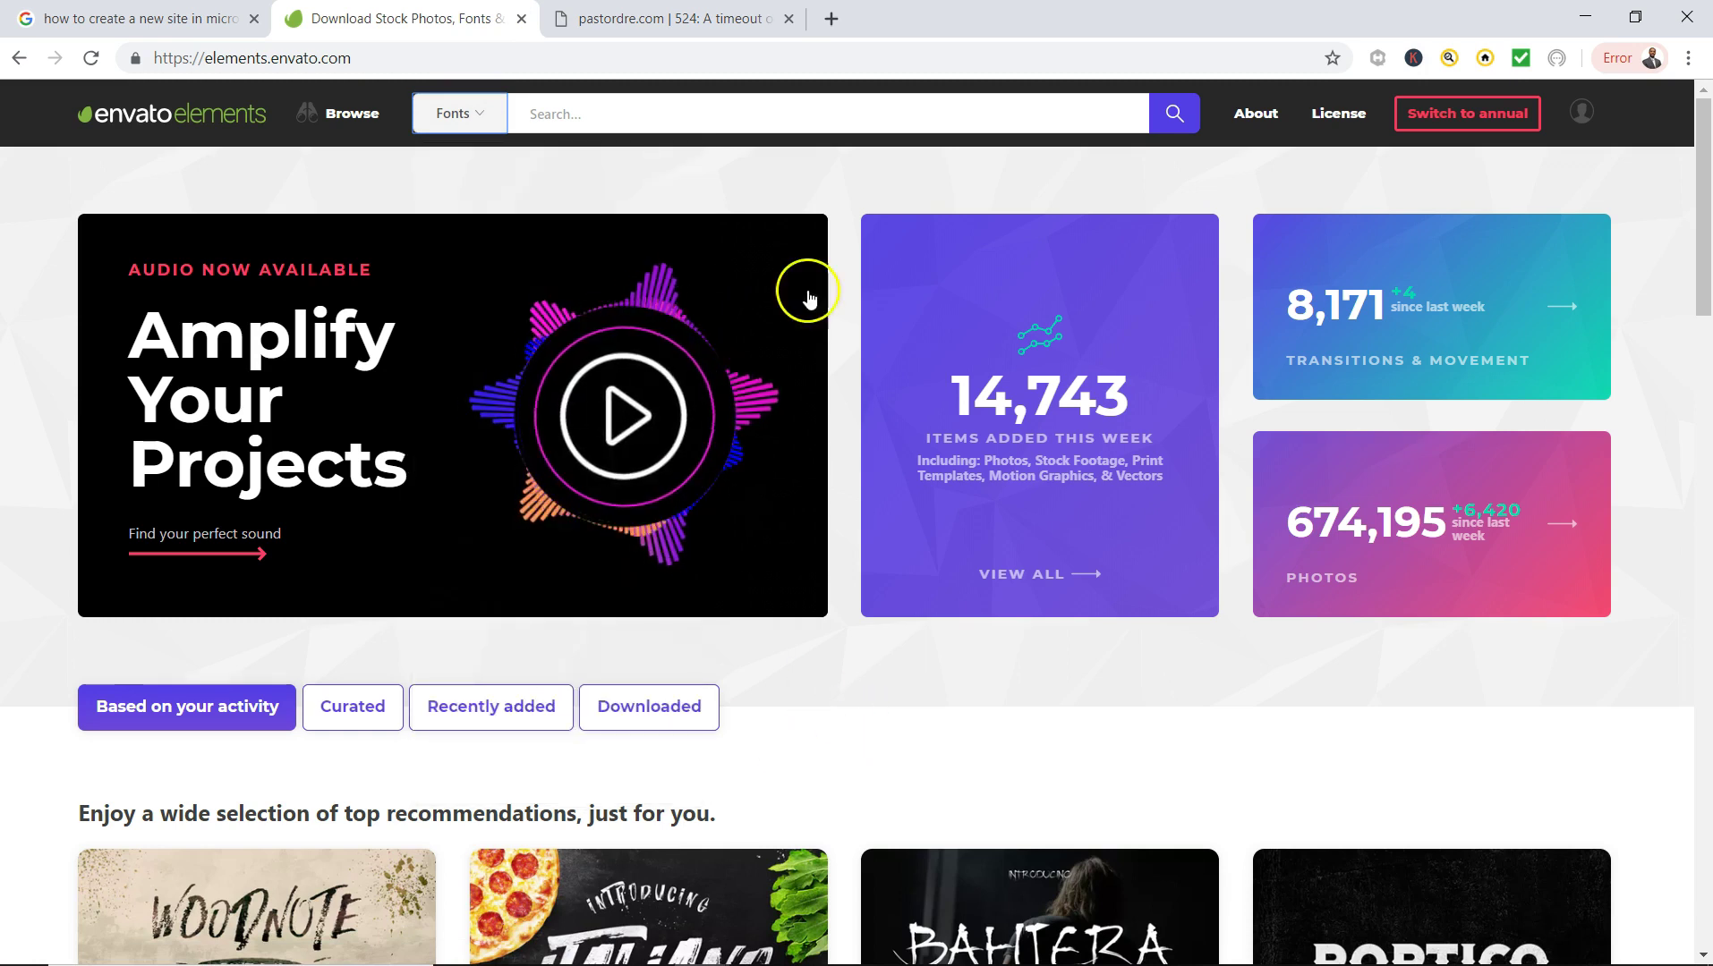
# Search the Fonts category for 'music', correcting the mistyped 'msuic'.
pyautogui.click(1174, 115)
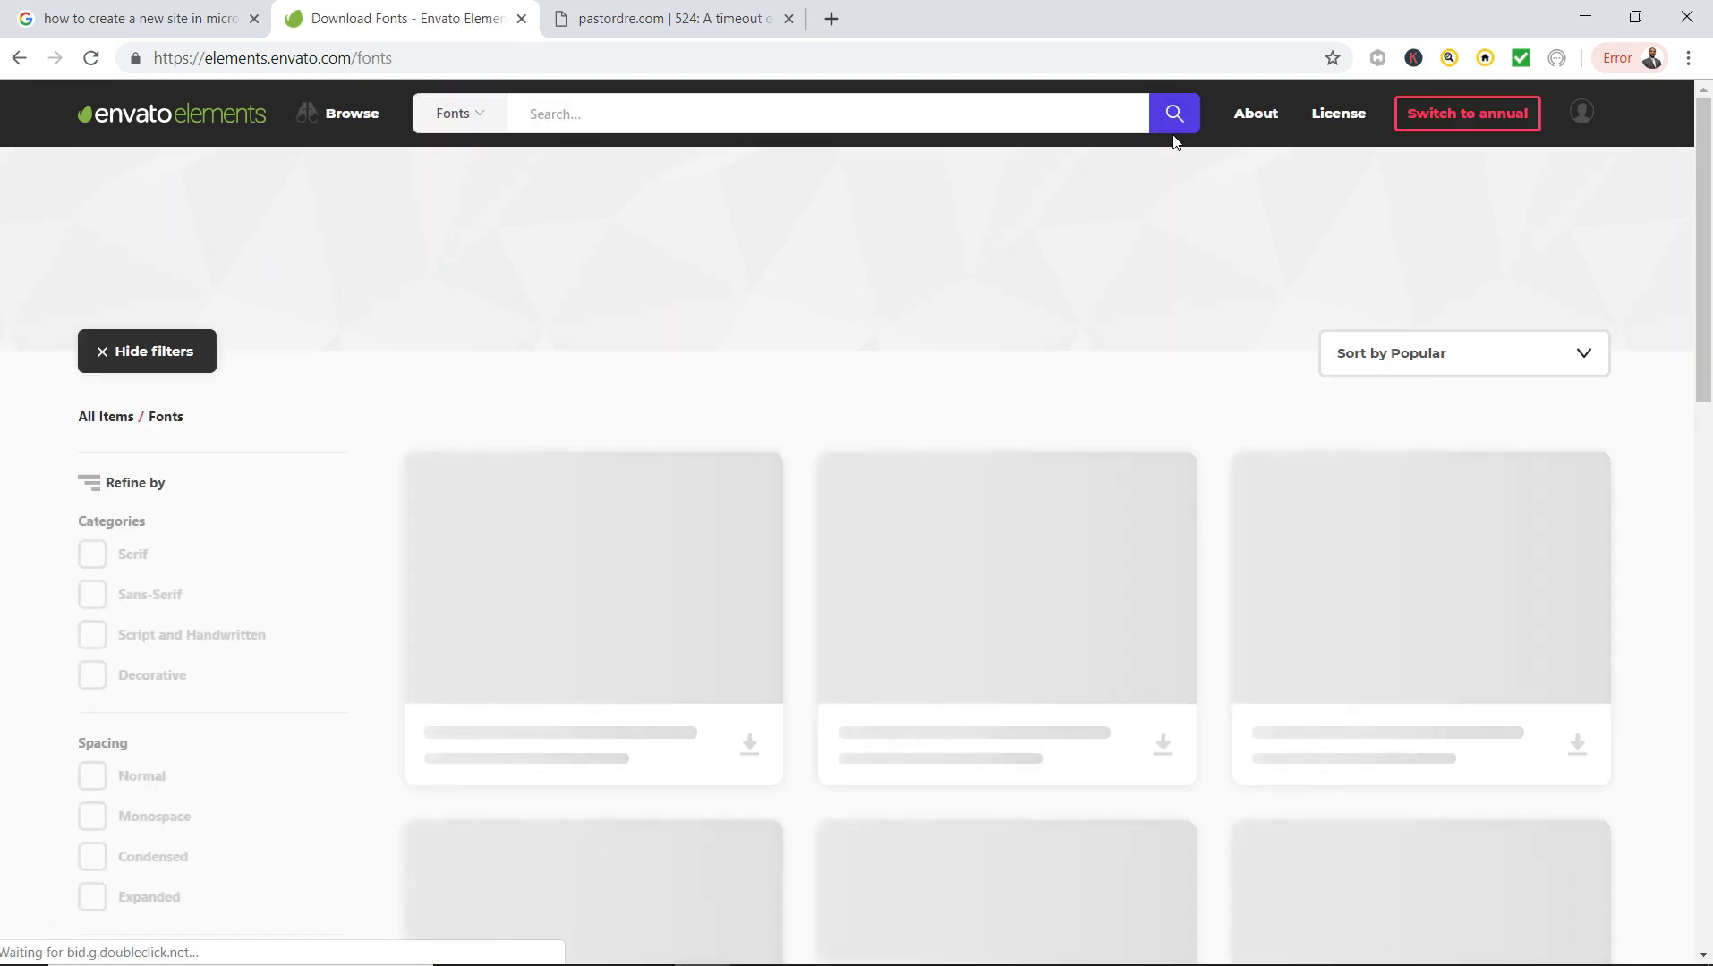
pyautogui.click(1053, 116)
pyautogui.write('m')
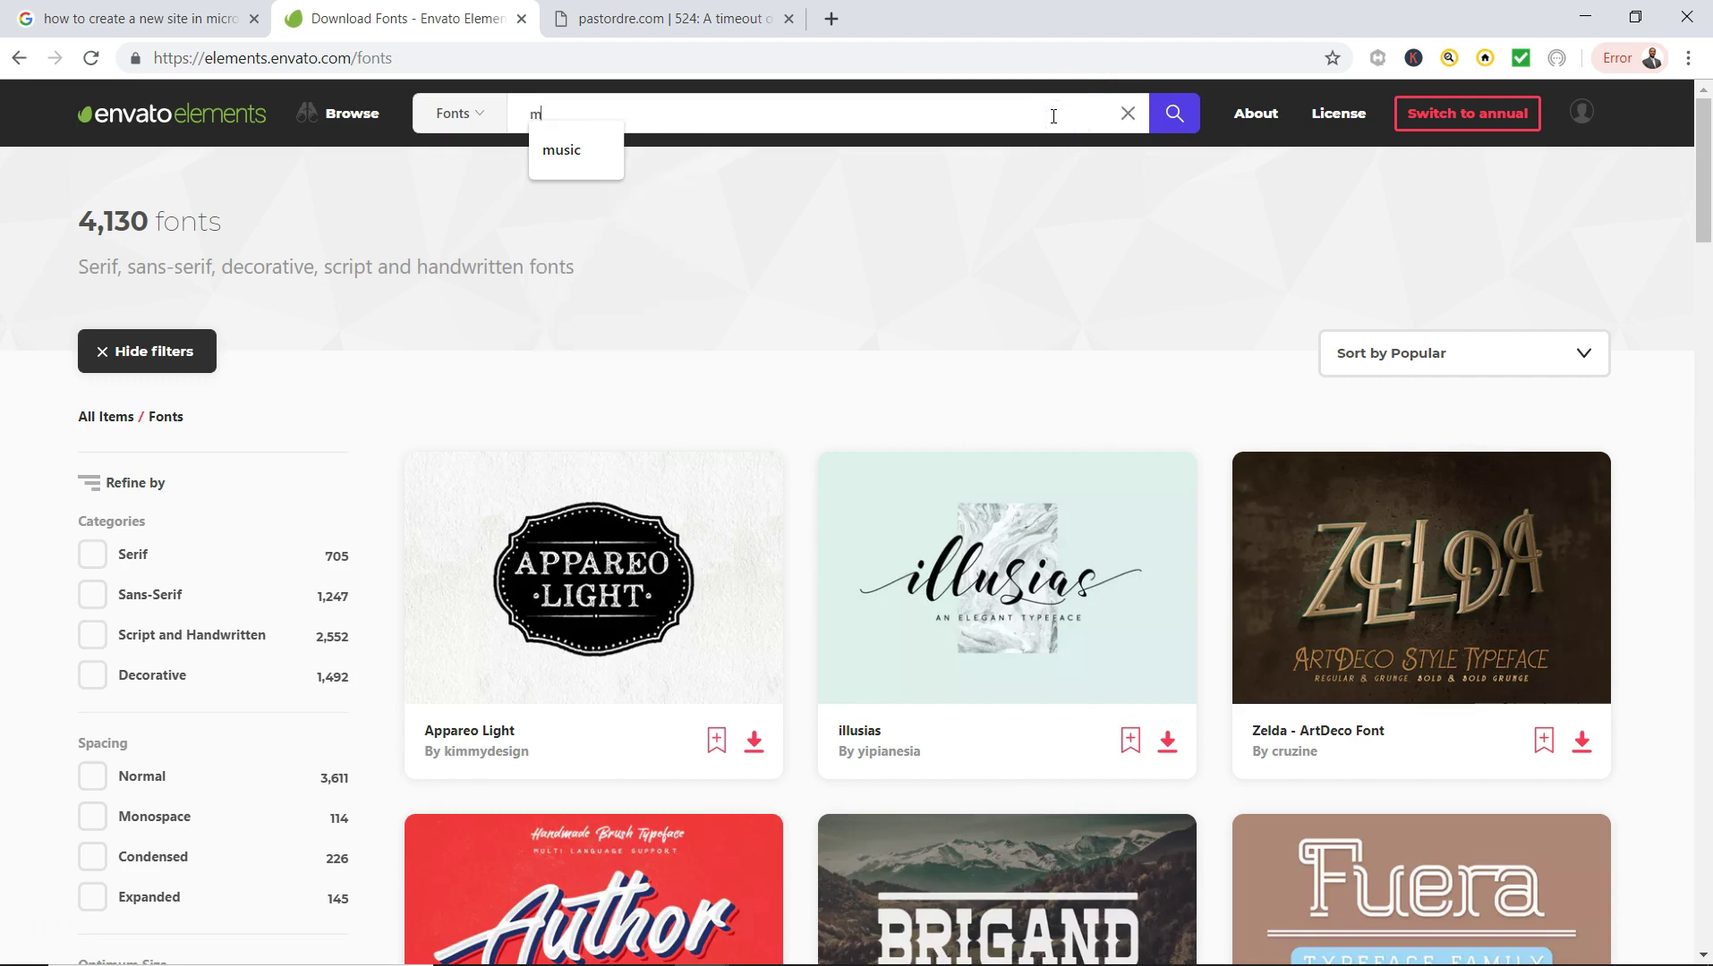
pyautogui.write('suic')
pyautogui.press('Return')
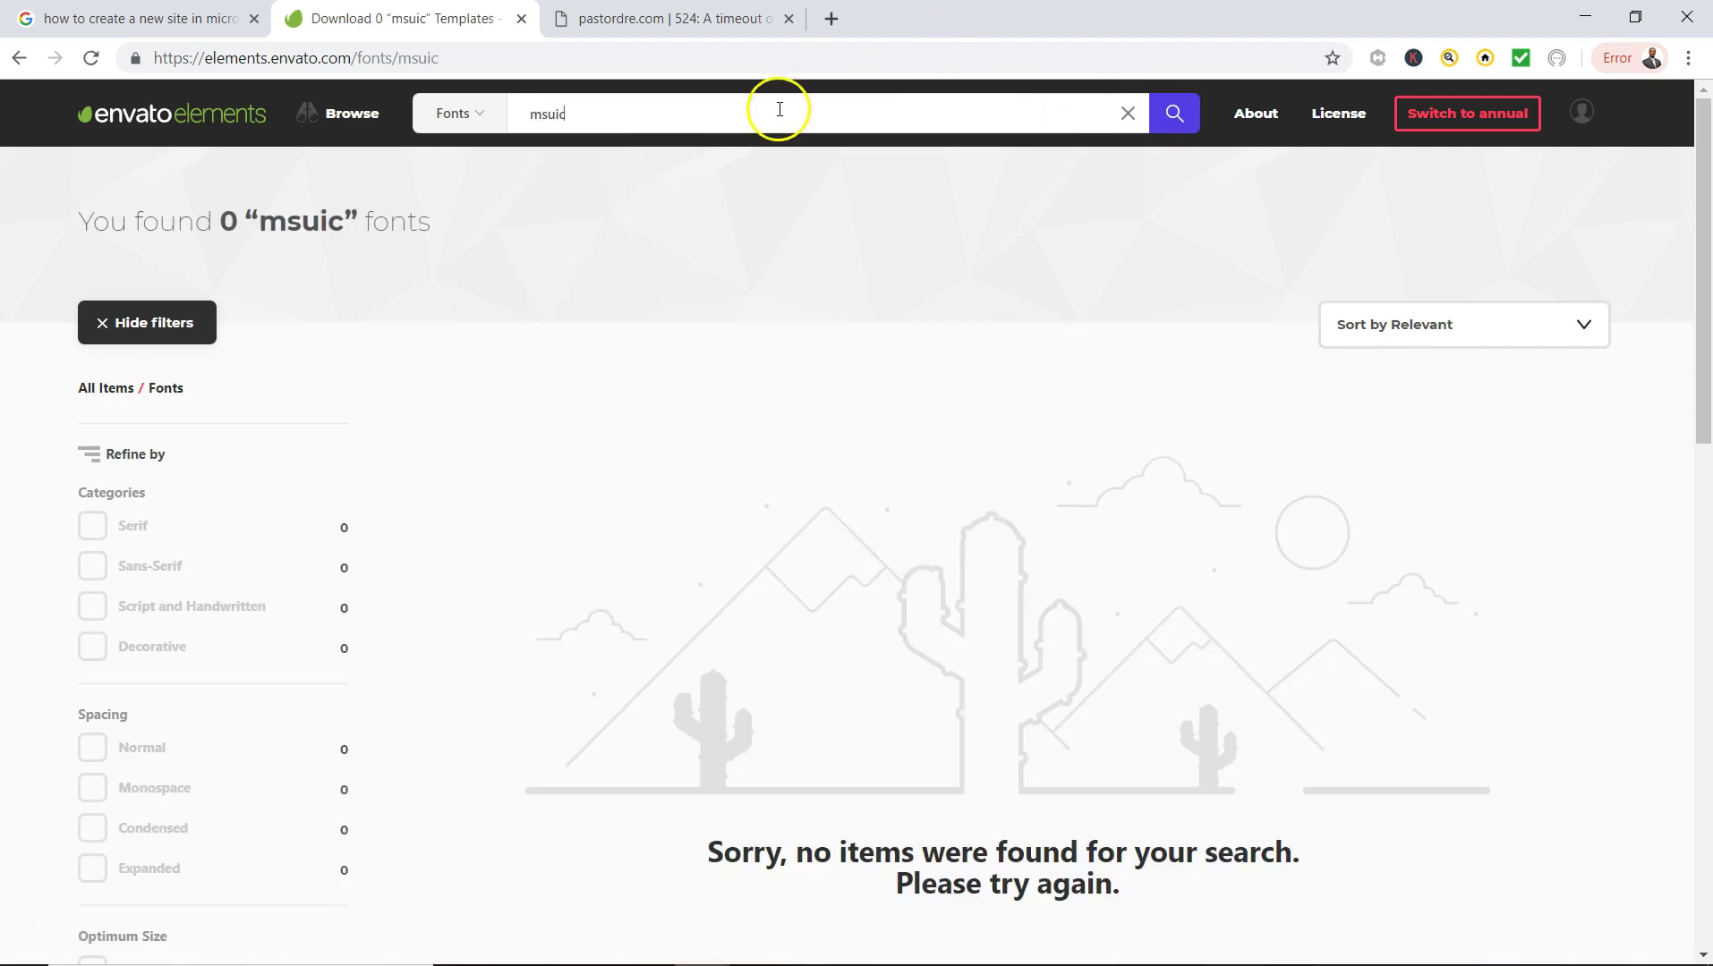
pyautogui.moveTo(775, 105); pyautogui.dragTo(432, 111)
pyautogui.write('music')
pyautogui.press('Return')
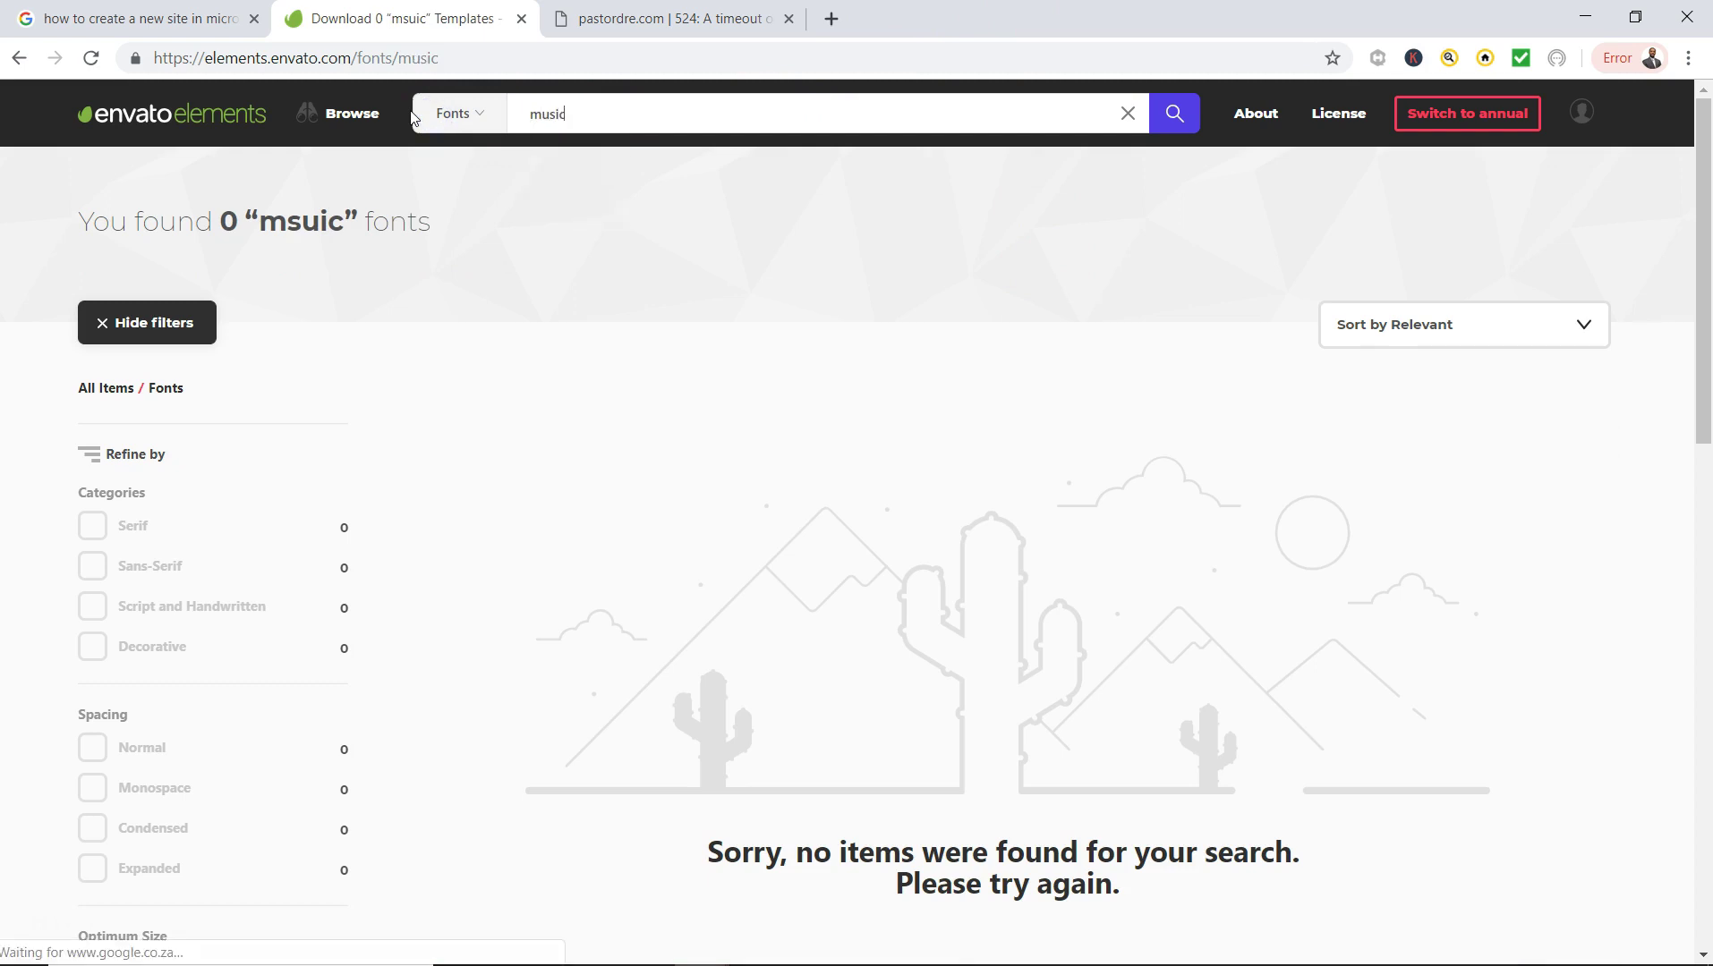
# Browse the first page of music font results, then go to page 2.
pyautogui.scroll(-1, 813, 423)
pyautogui.scroll(-20, 815, 416)
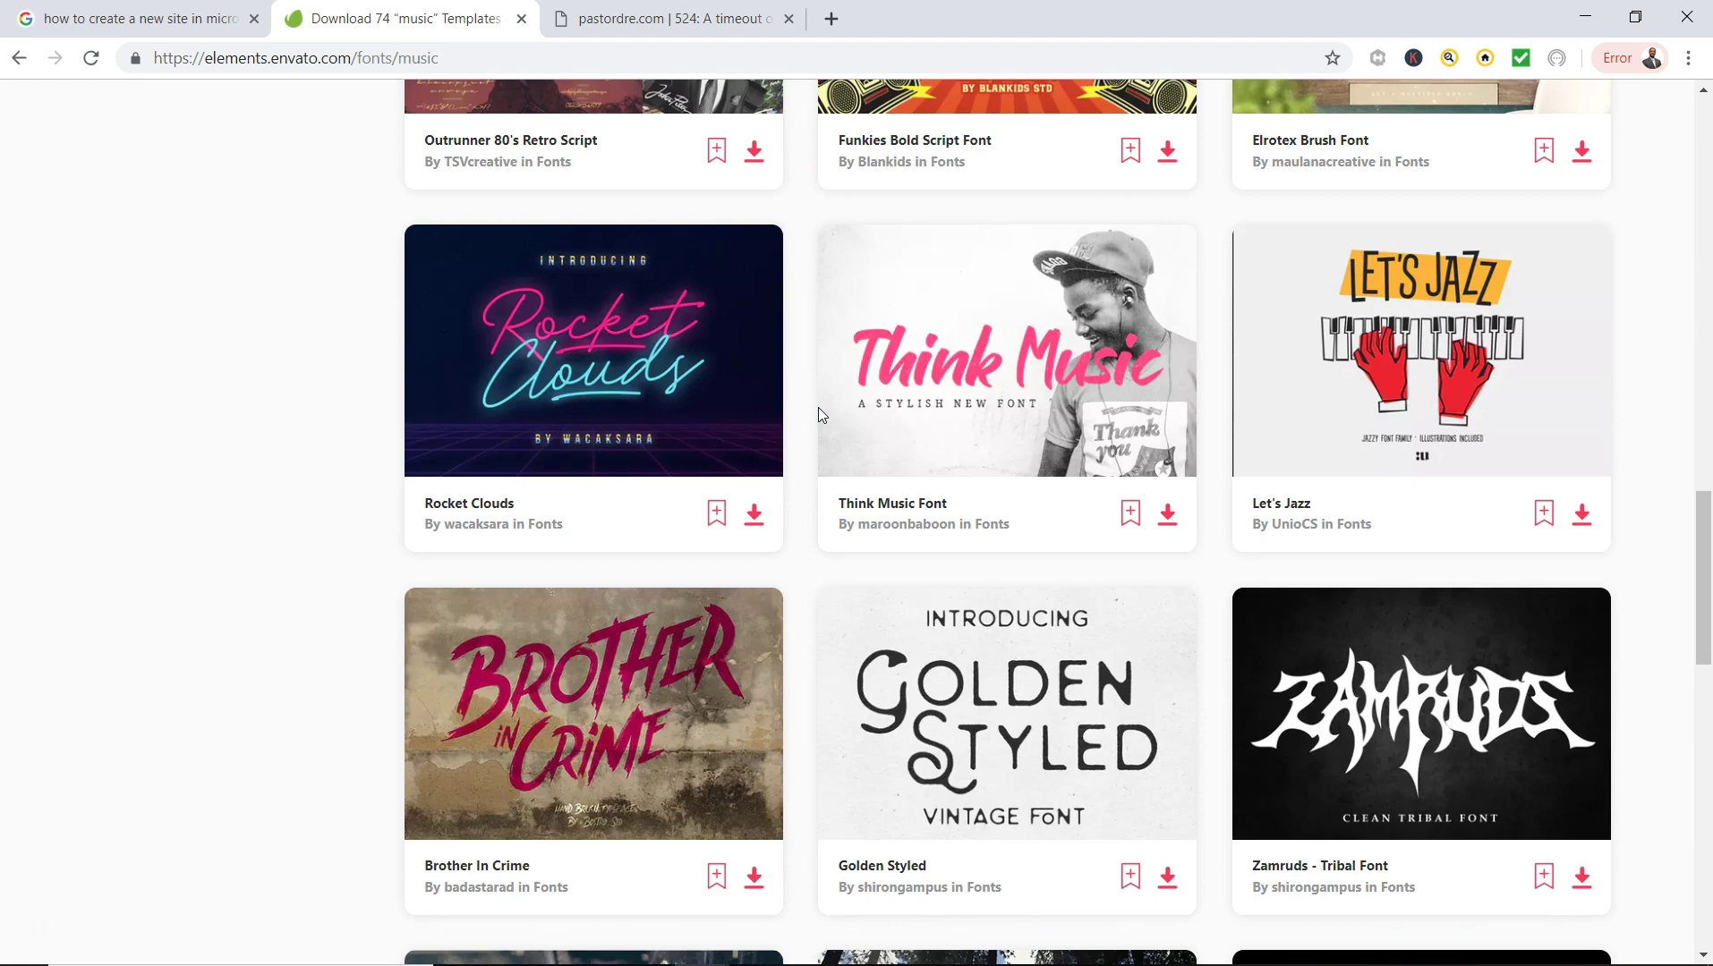
pyautogui.scroll(-5, 817, 408)
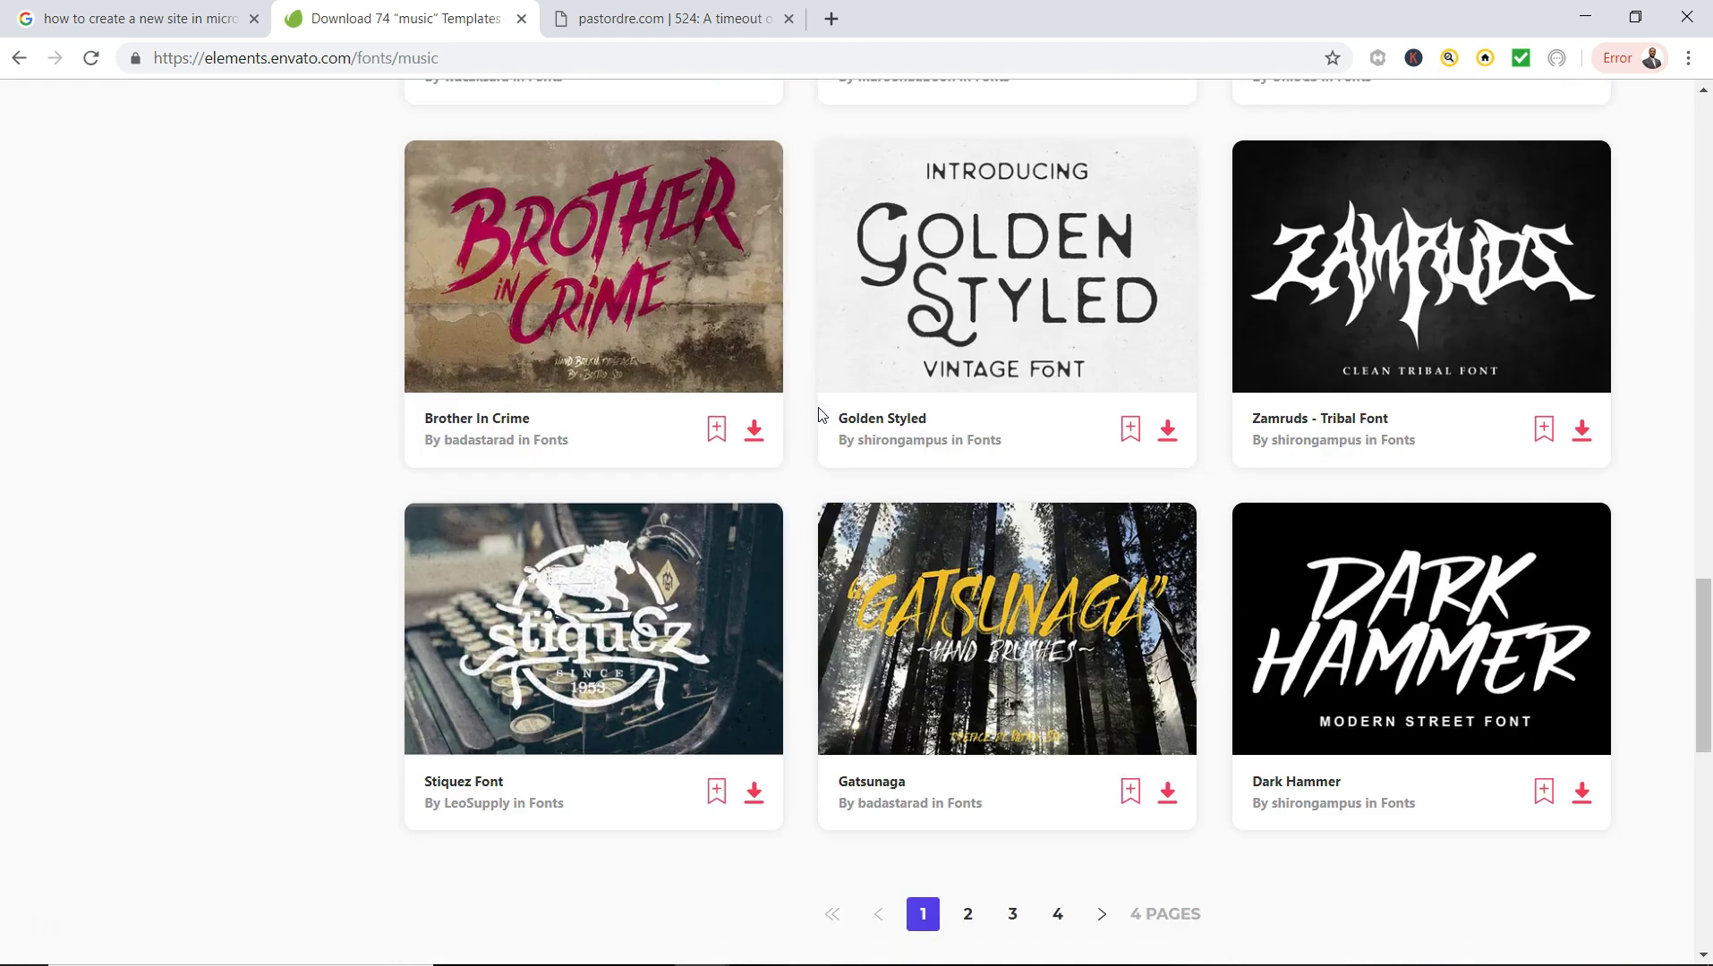
pyautogui.scroll(5, 818, 413)
pyautogui.scroll(2, 1029, 404)
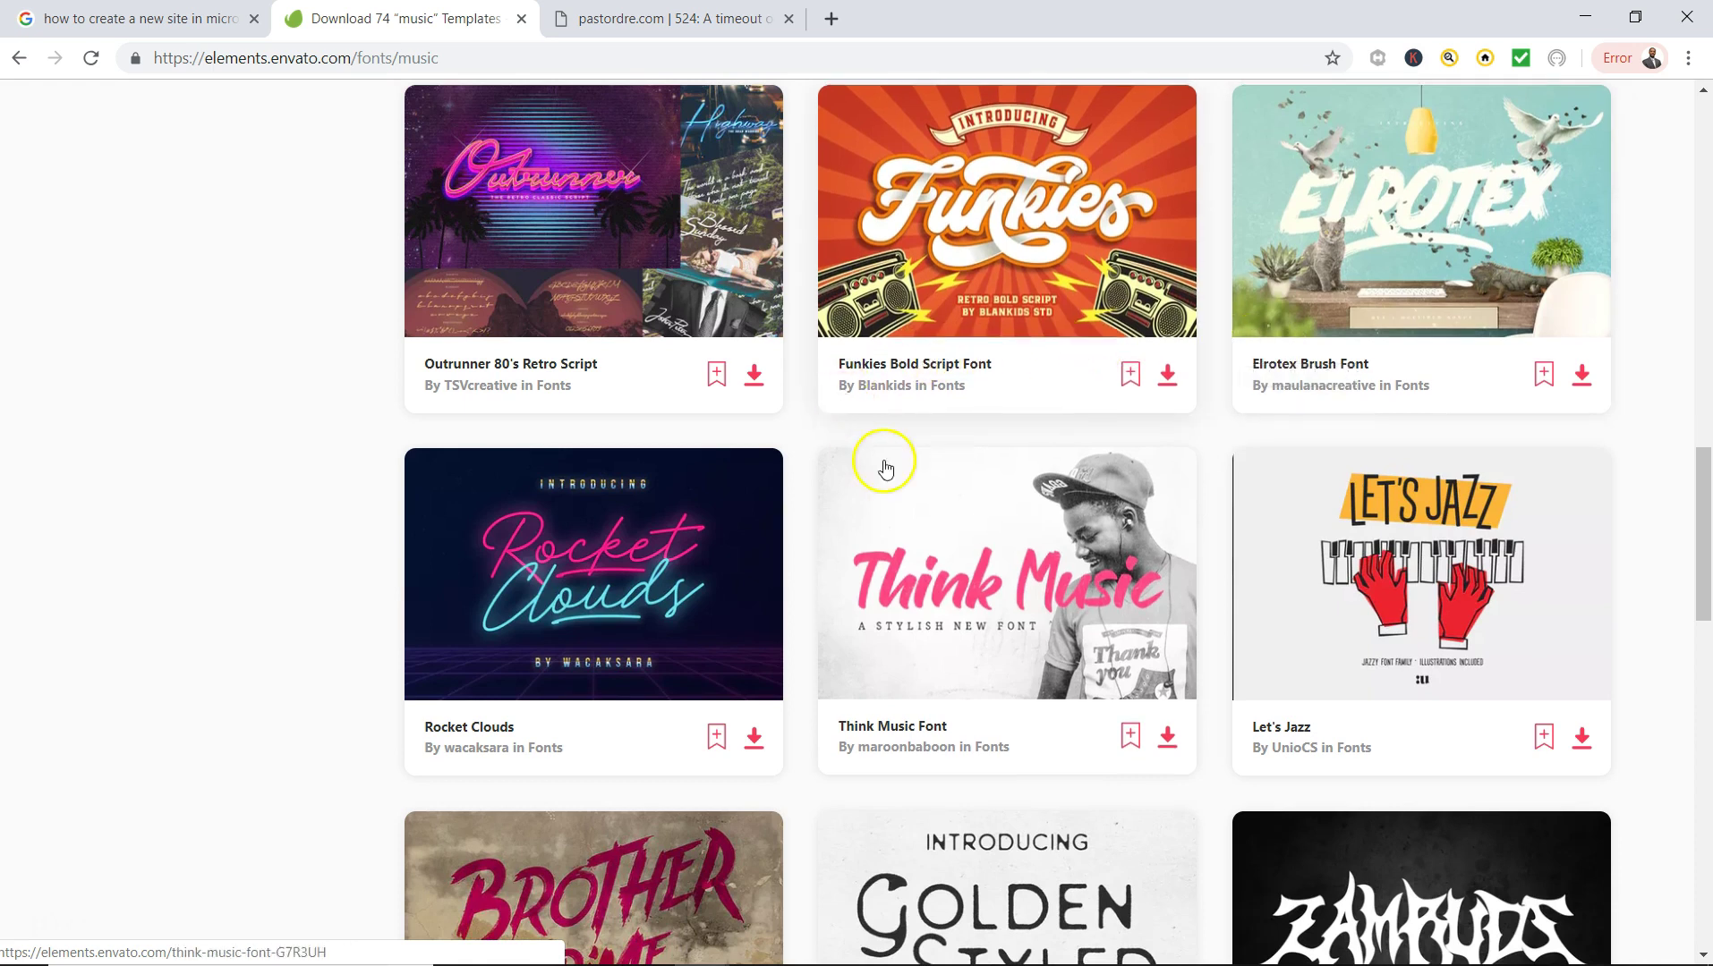
pyautogui.scroll(-8, 885, 466)
pyautogui.click(966, 913)
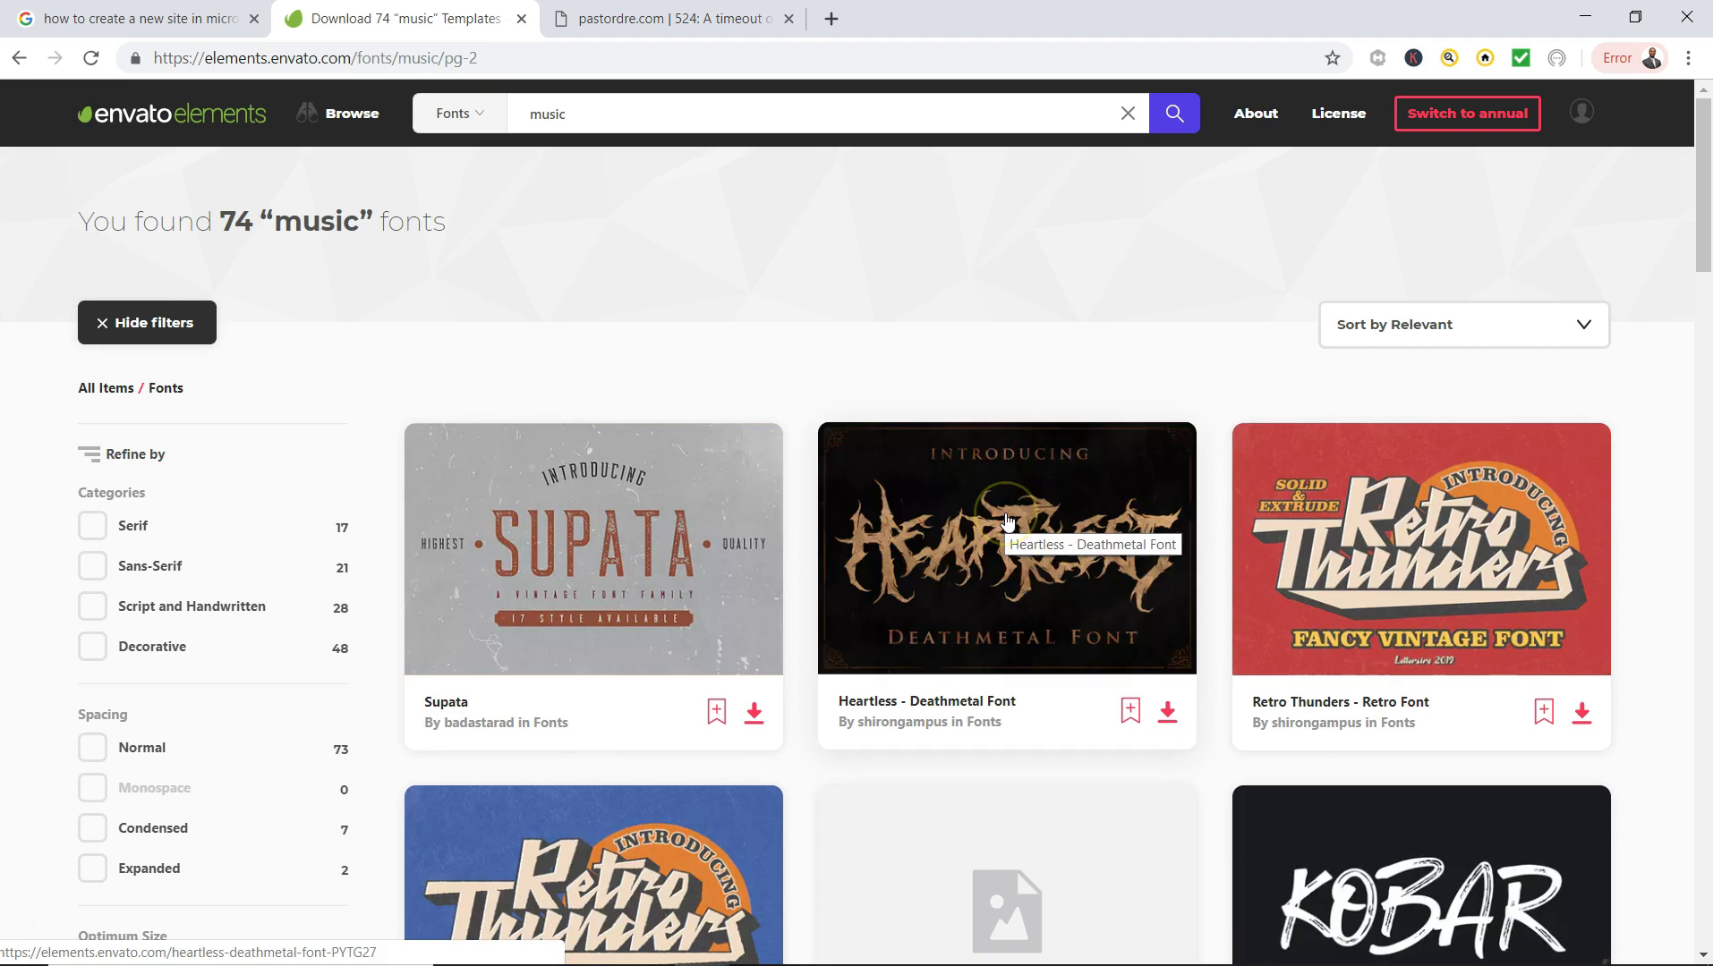
pyautogui.scroll(-5, 1007, 520)
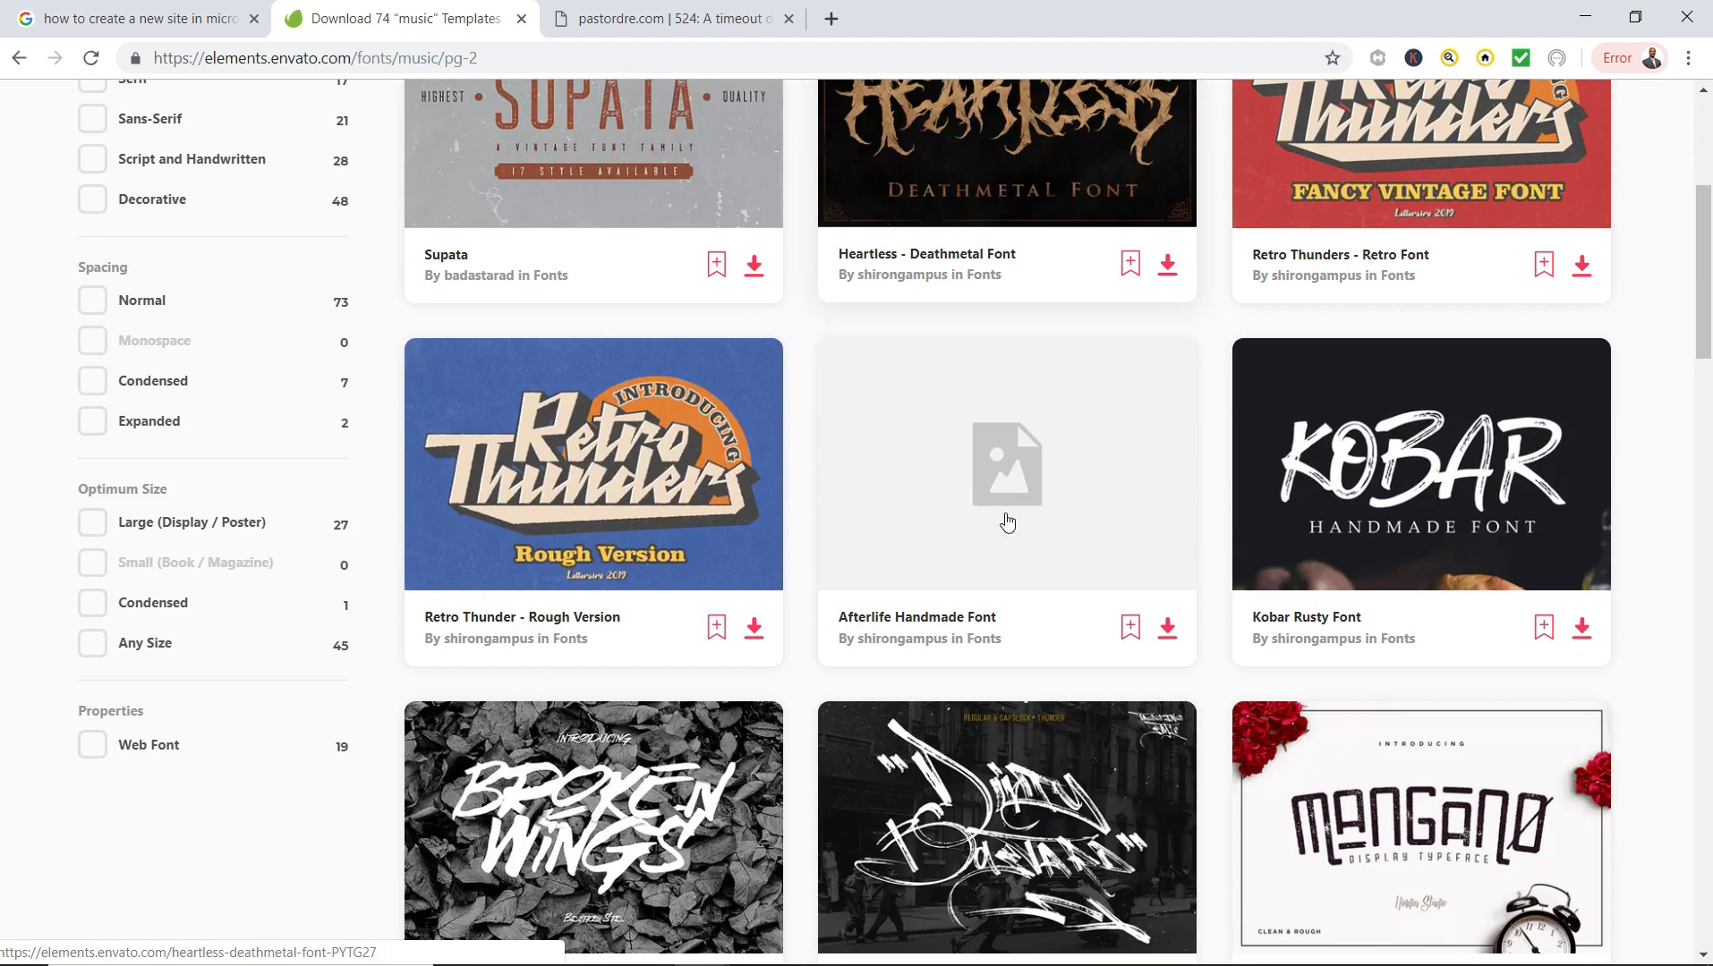
# Download the Retro Thunder - Rough Version zip, adding it to the Creative Christian Clothing project.
pyautogui.click(584, 463)
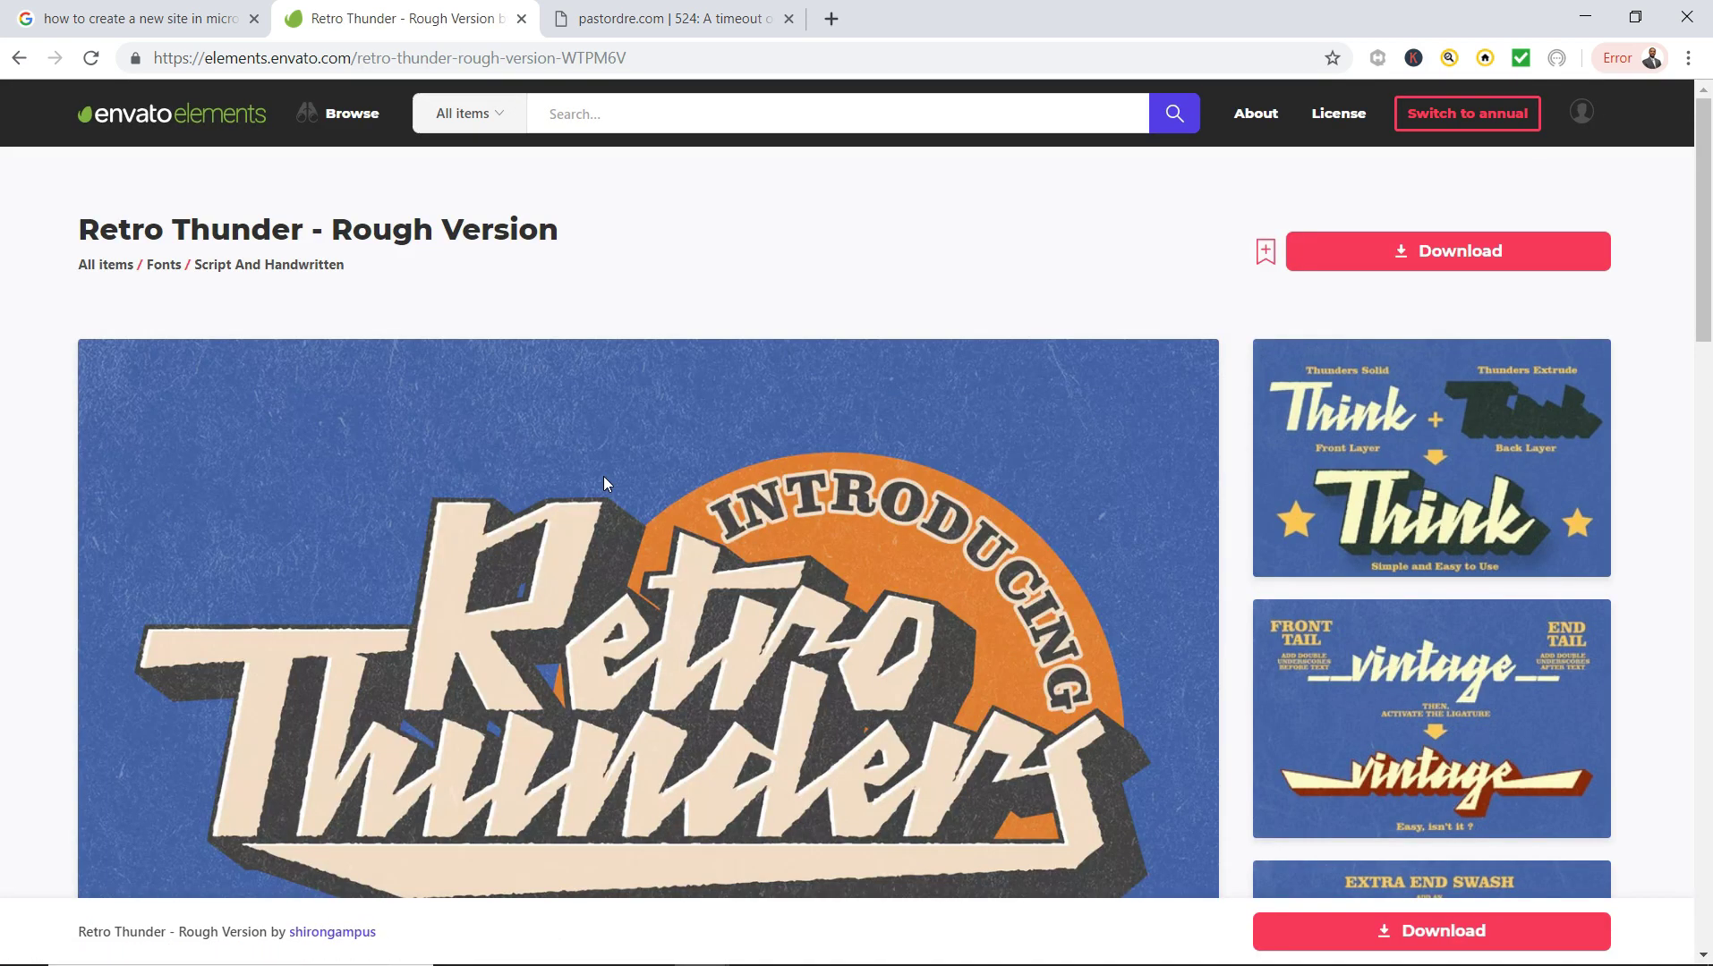
pyautogui.scroll(-5, 604, 483)
pyautogui.scroll(6, 1174, 344)
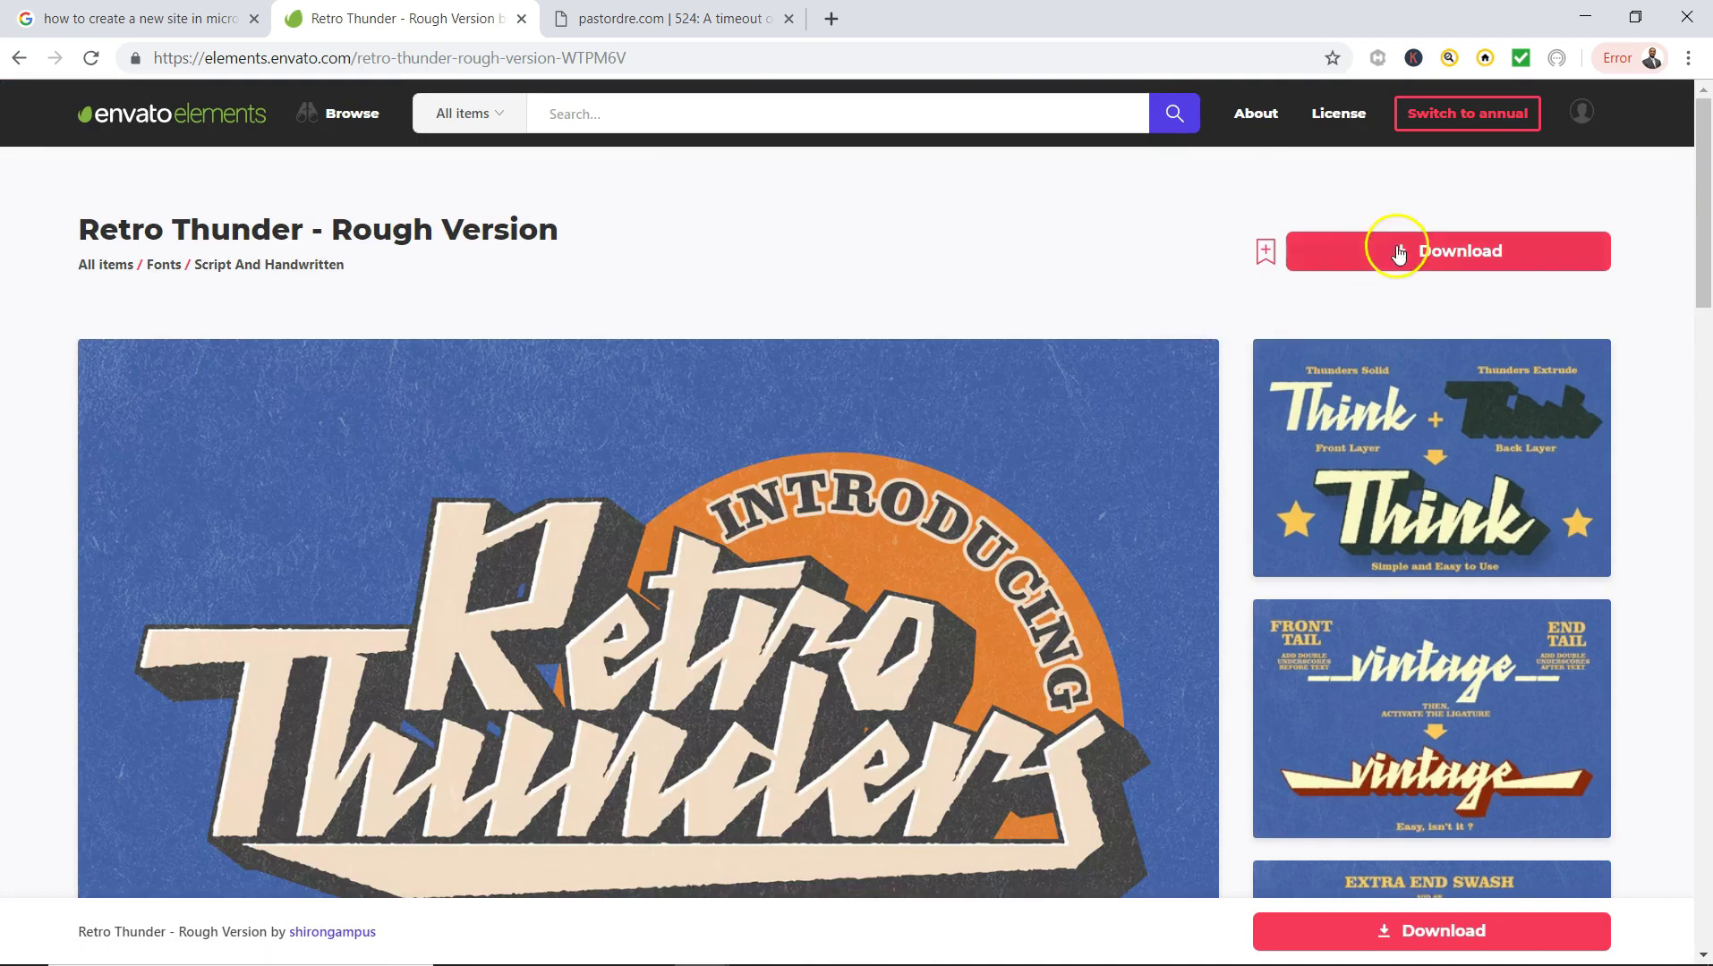
pyautogui.click(1399, 254)
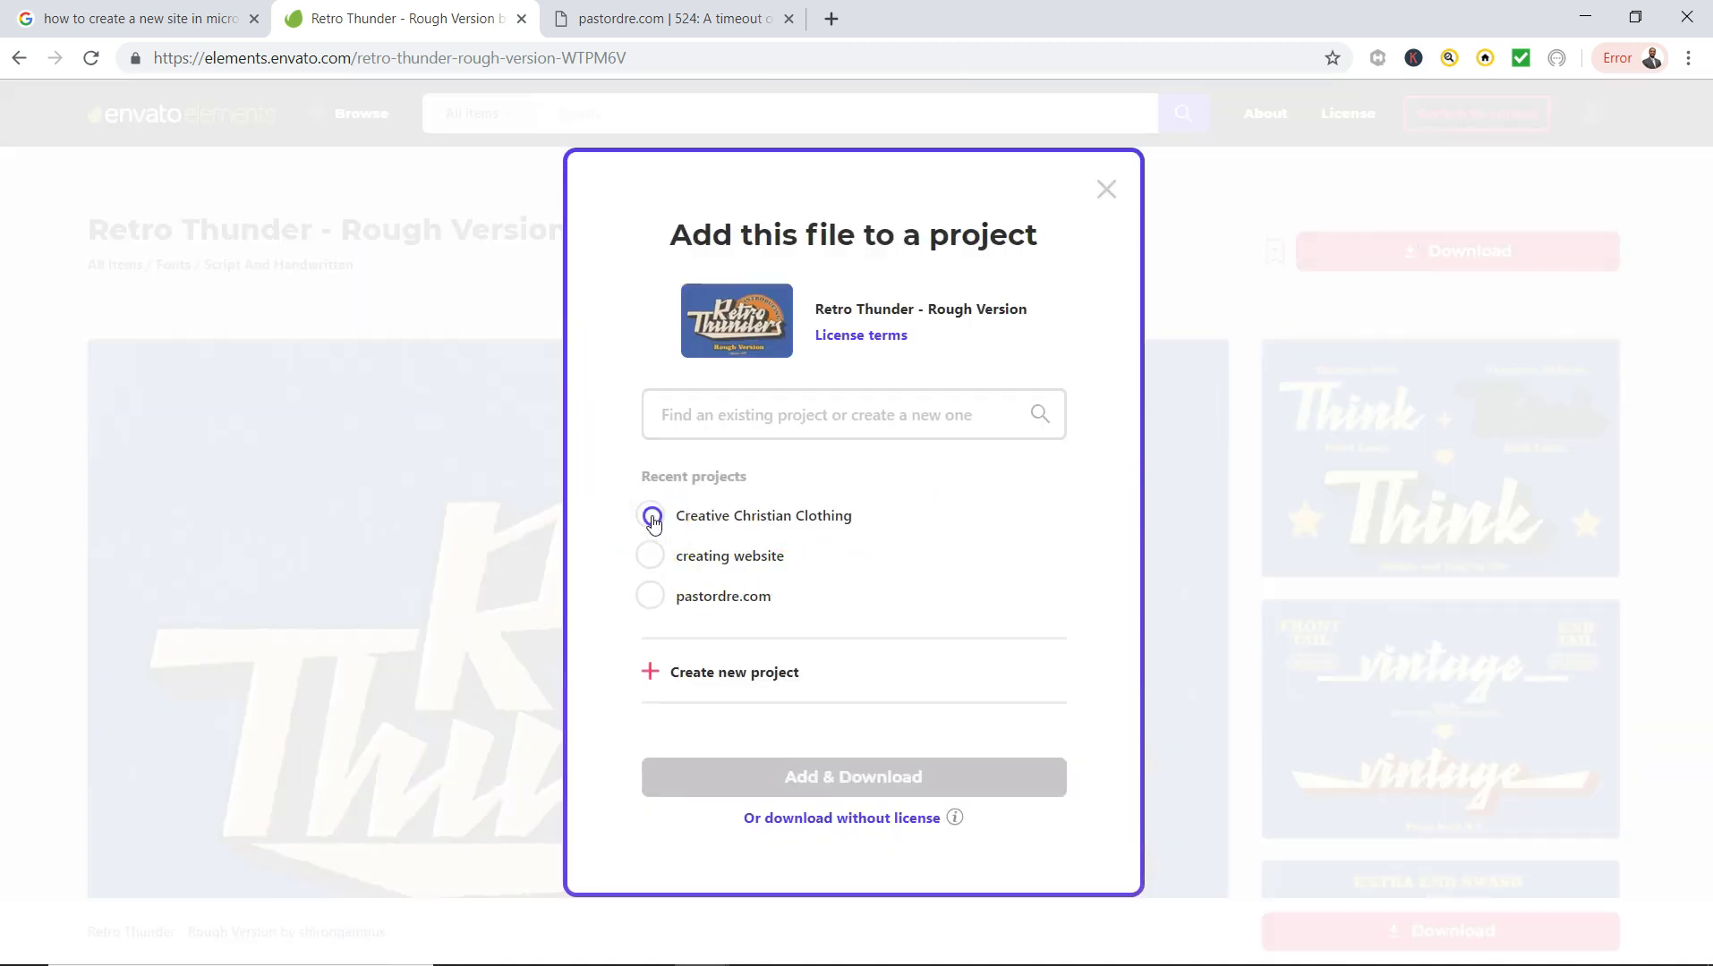
pyautogui.click(653, 519)
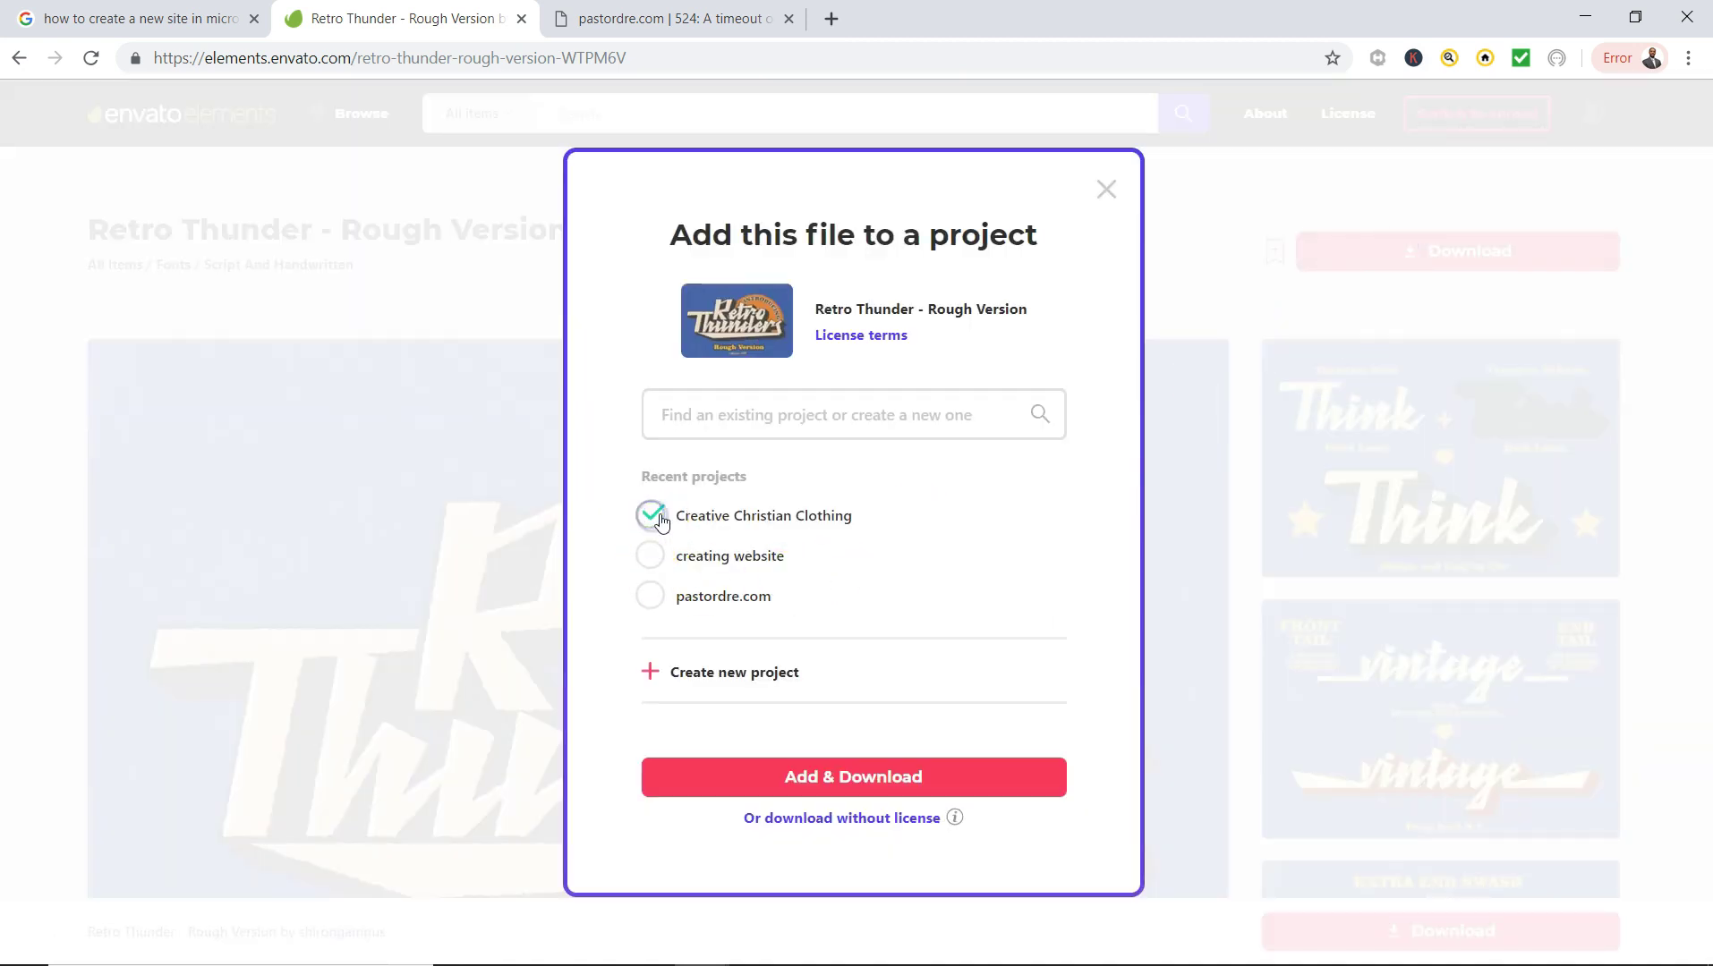
pyautogui.click(769, 780)
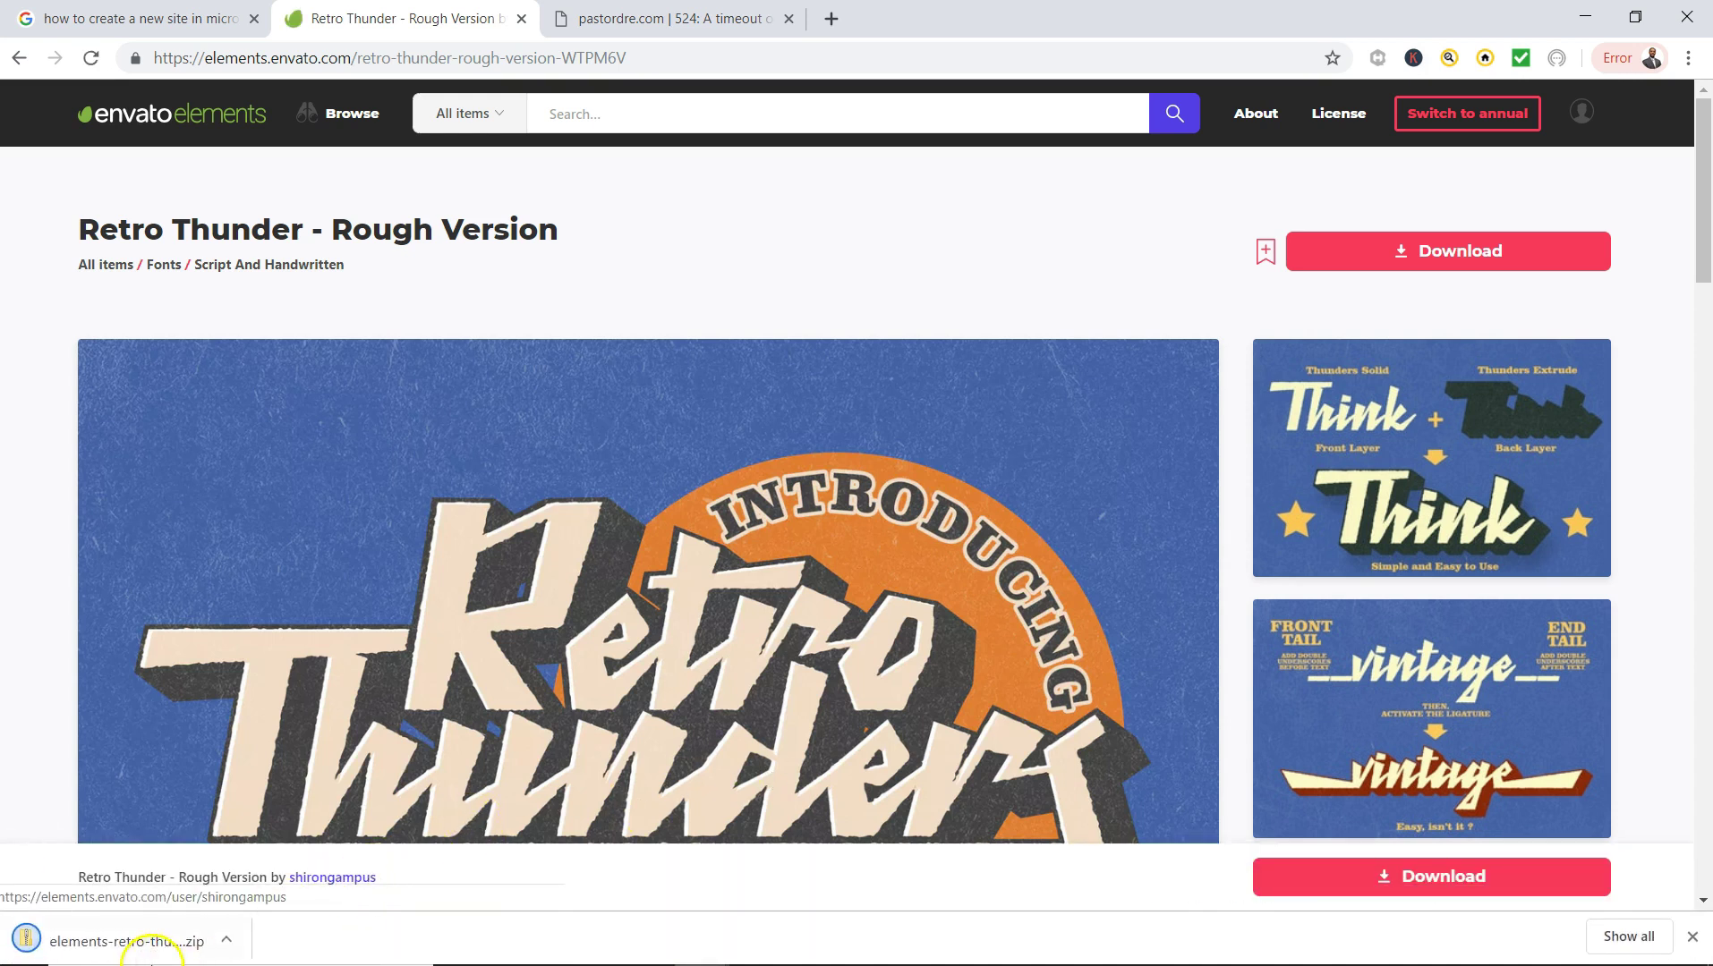
# Extract all files from the downloaded font zip into the Downloads folder.
pyautogui.click(174, 938)
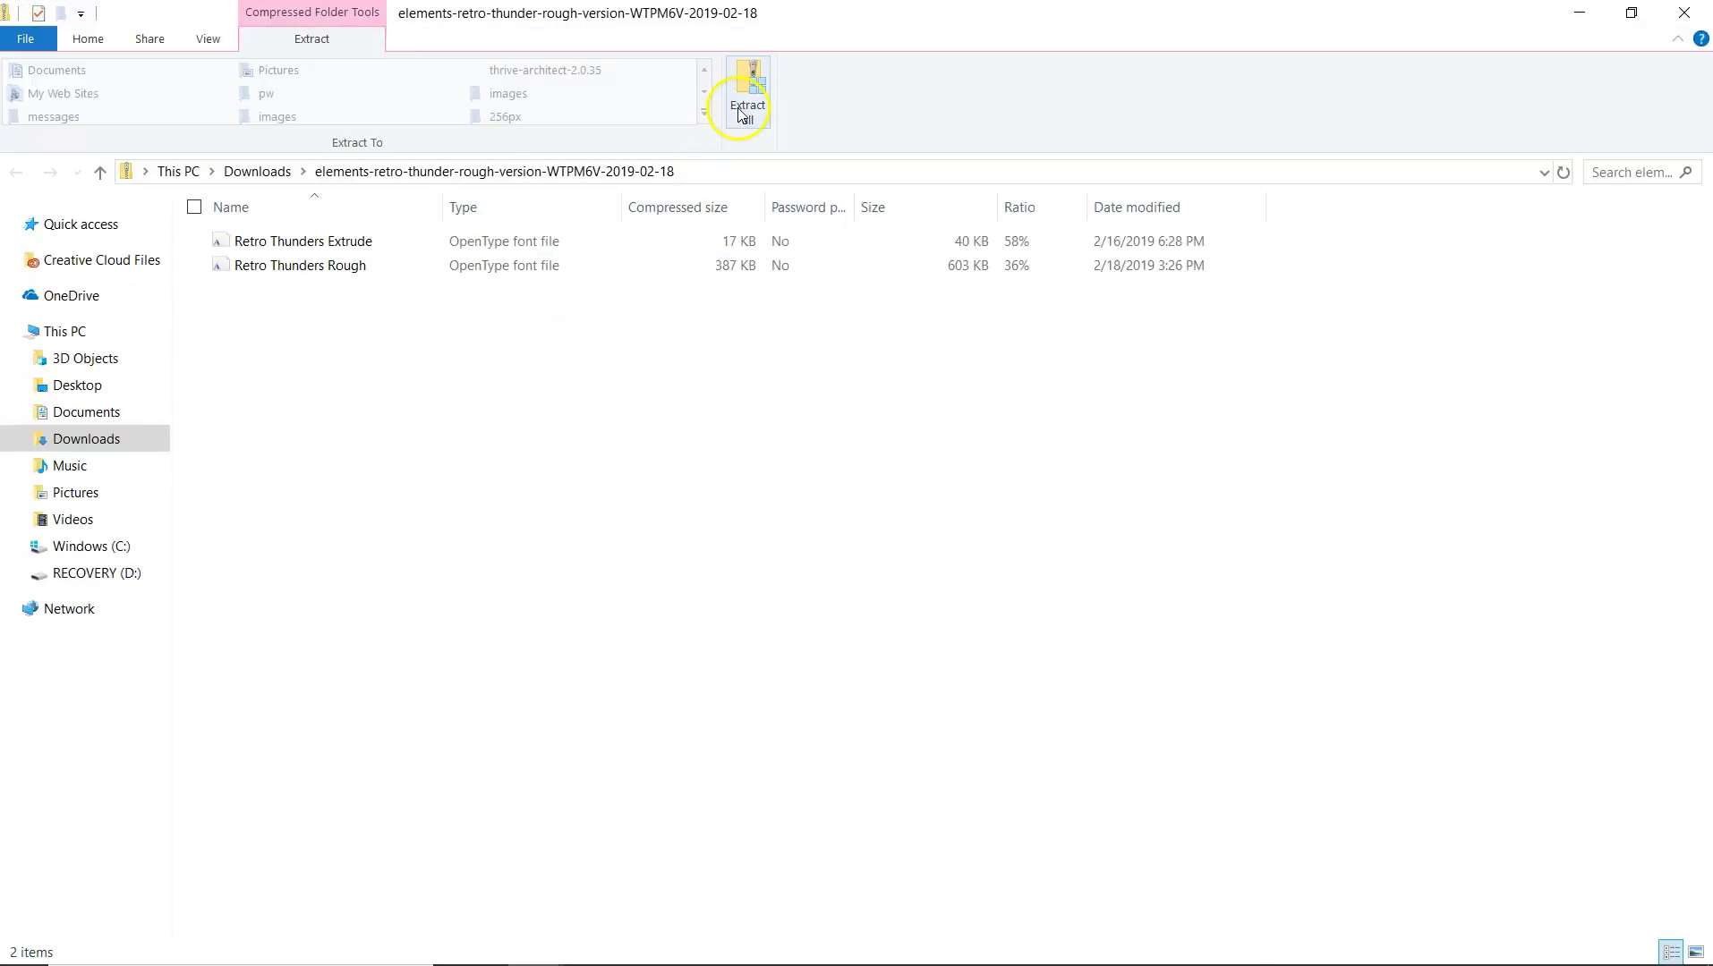
pyautogui.click(747, 93)
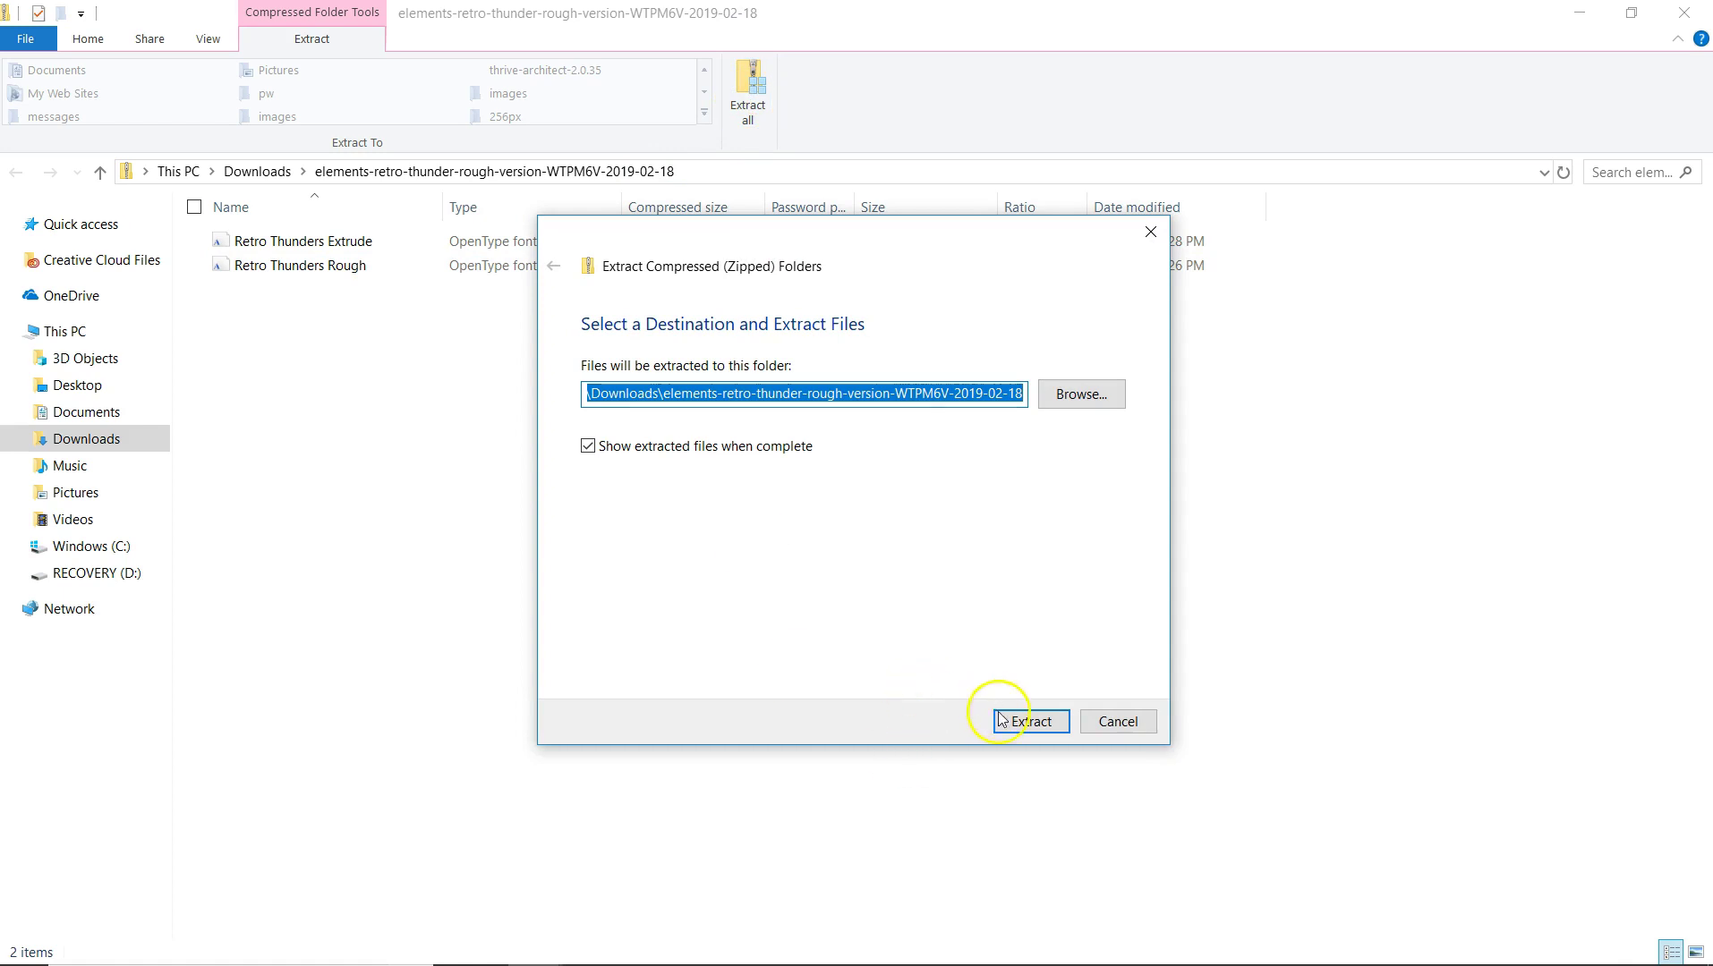
pyautogui.click(1031, 721)
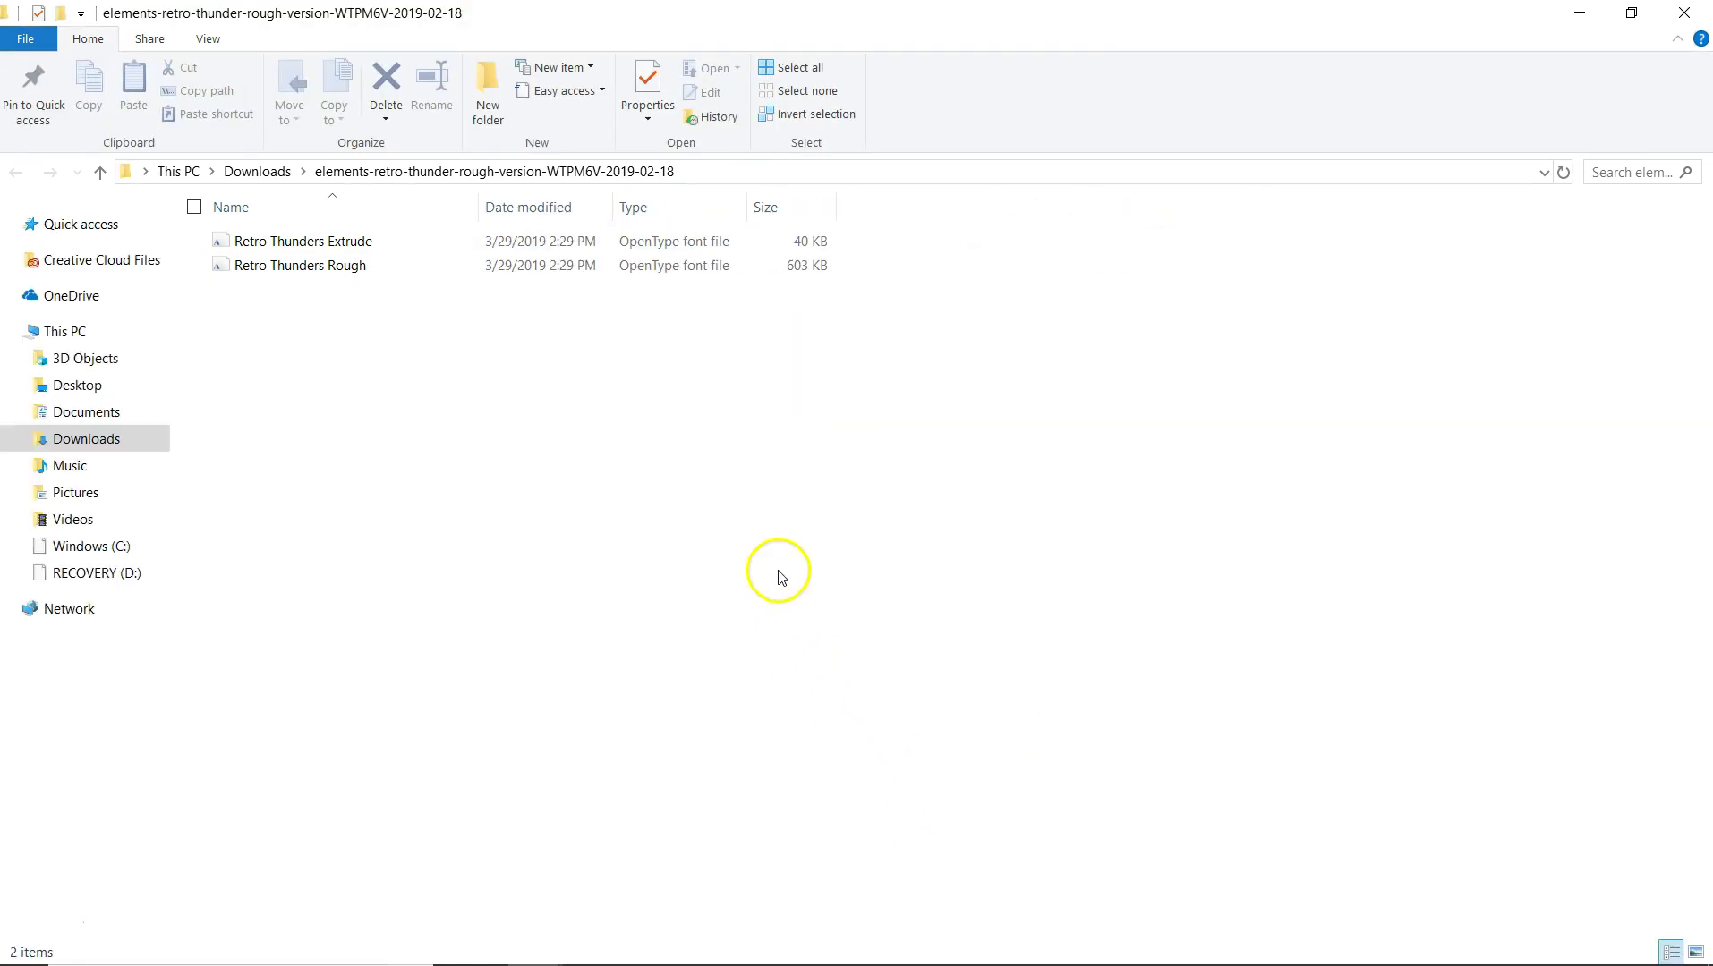
# Drag the Retro Thunders Extrude and Retro Thunders Rough font files into the Fonts folder.
pyautogui.click(323, 241)
pyautogui.keyDown('shift'); pyautogui.click(331, 267); pyautogui.keyUp('shift')
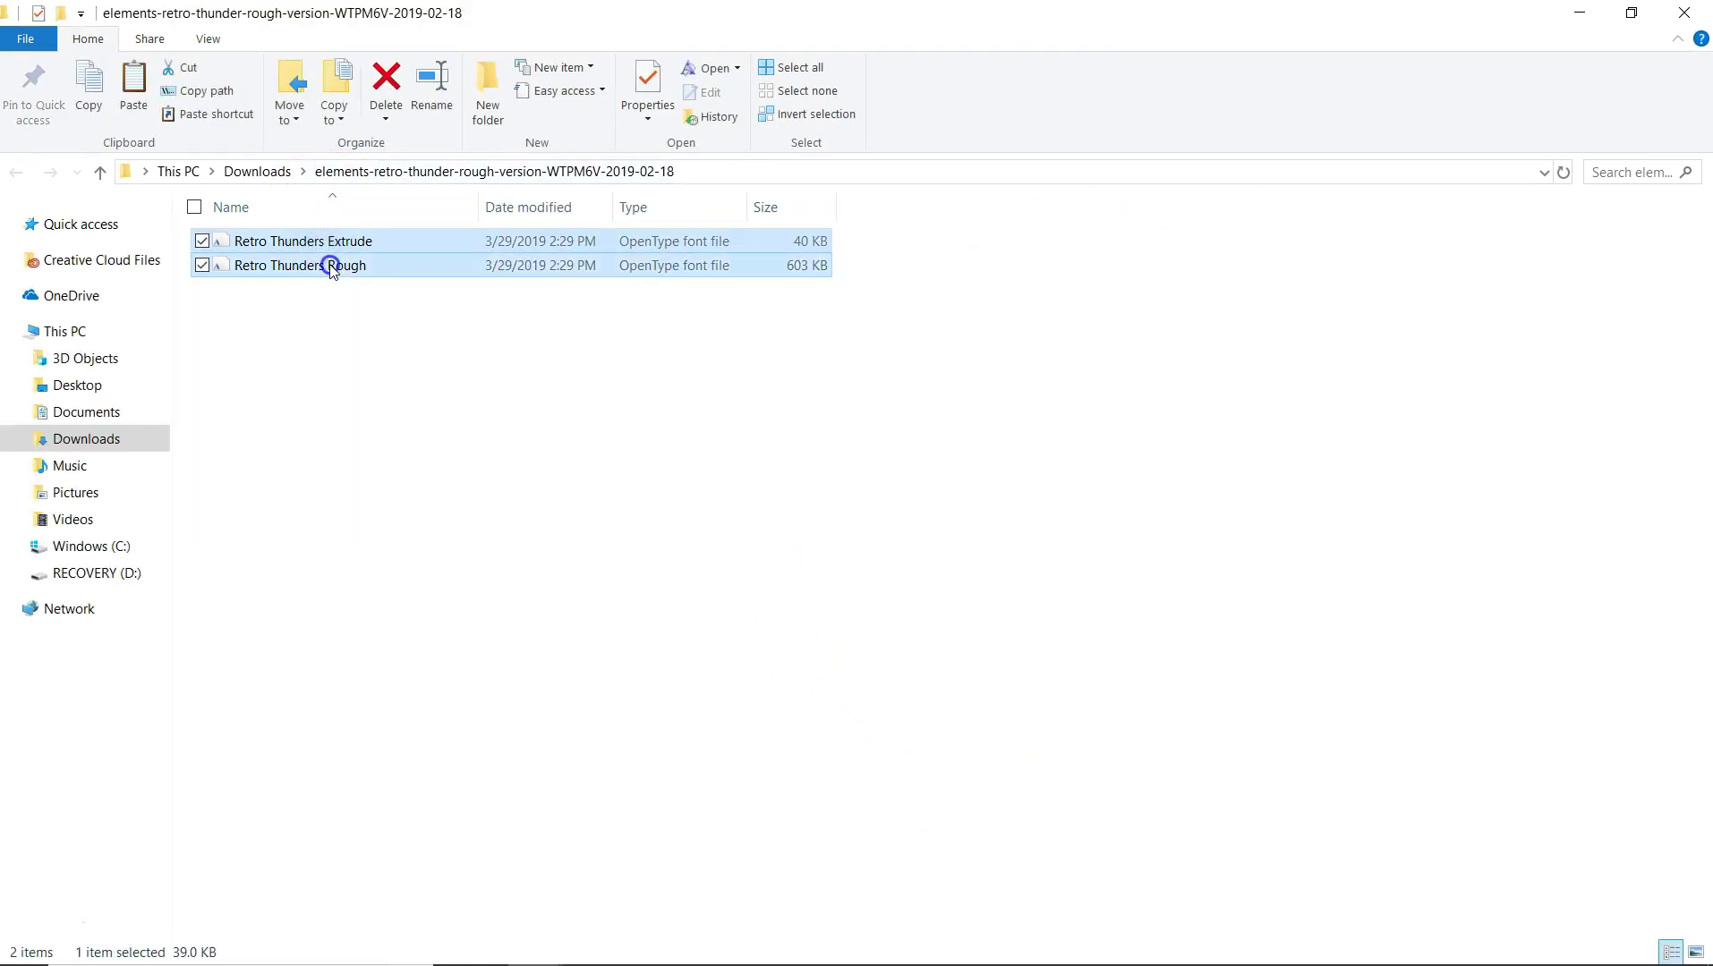
pyautogui.moveTo(329, 267); pyautogui.dragTo(877, 792)
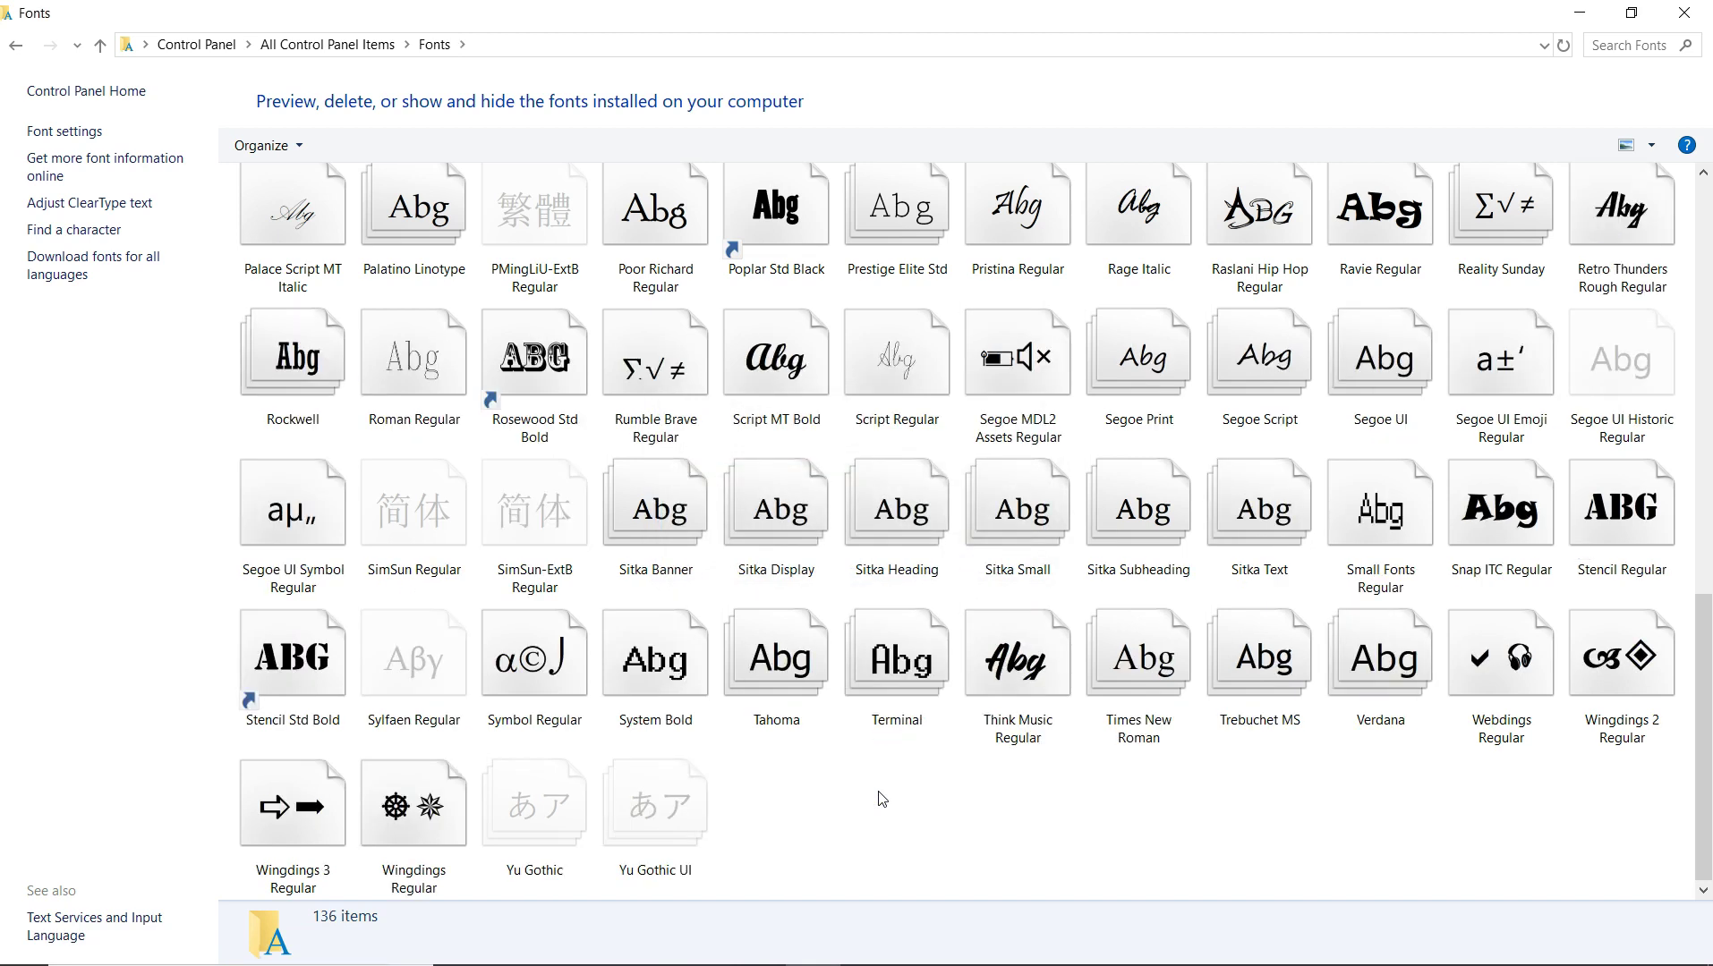
# Drop the fonts into the Fonts window so Retro Thunders Rough Regular gets installed.
pyautogui.click(869, 804)
# Commit the text edit in thumbnail.psd, then quit Photoshop and save the changes.
pyautogui.click(648, 941)
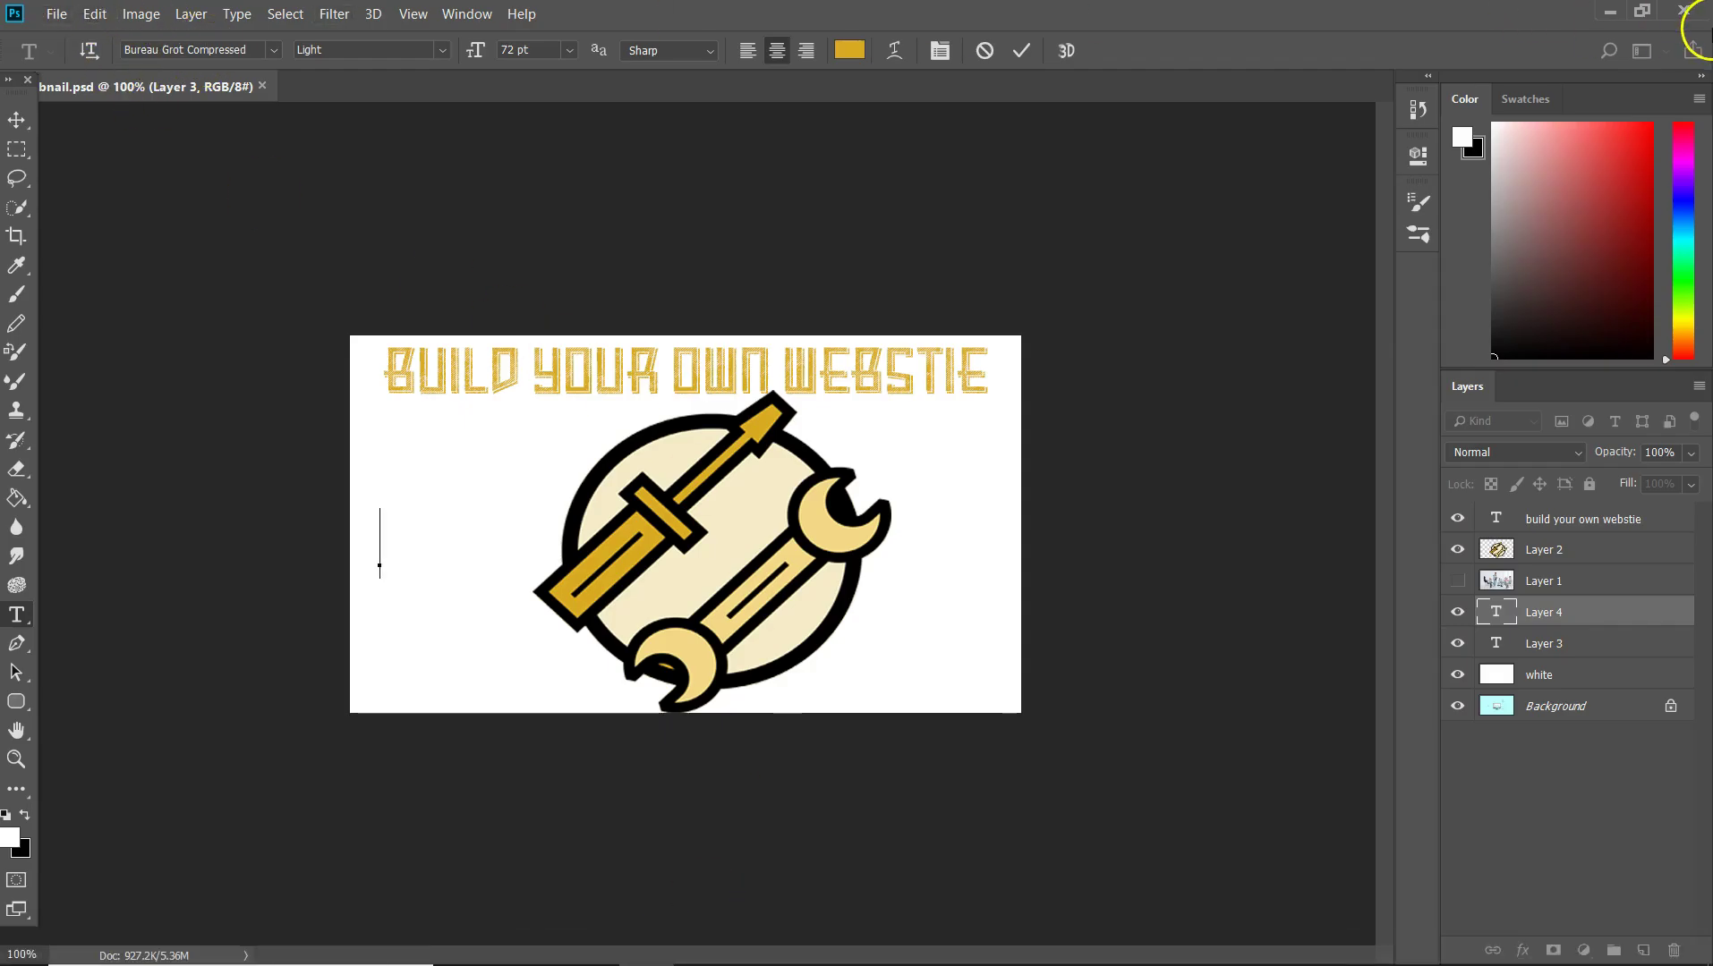
pyautogui.click(1025, 49)
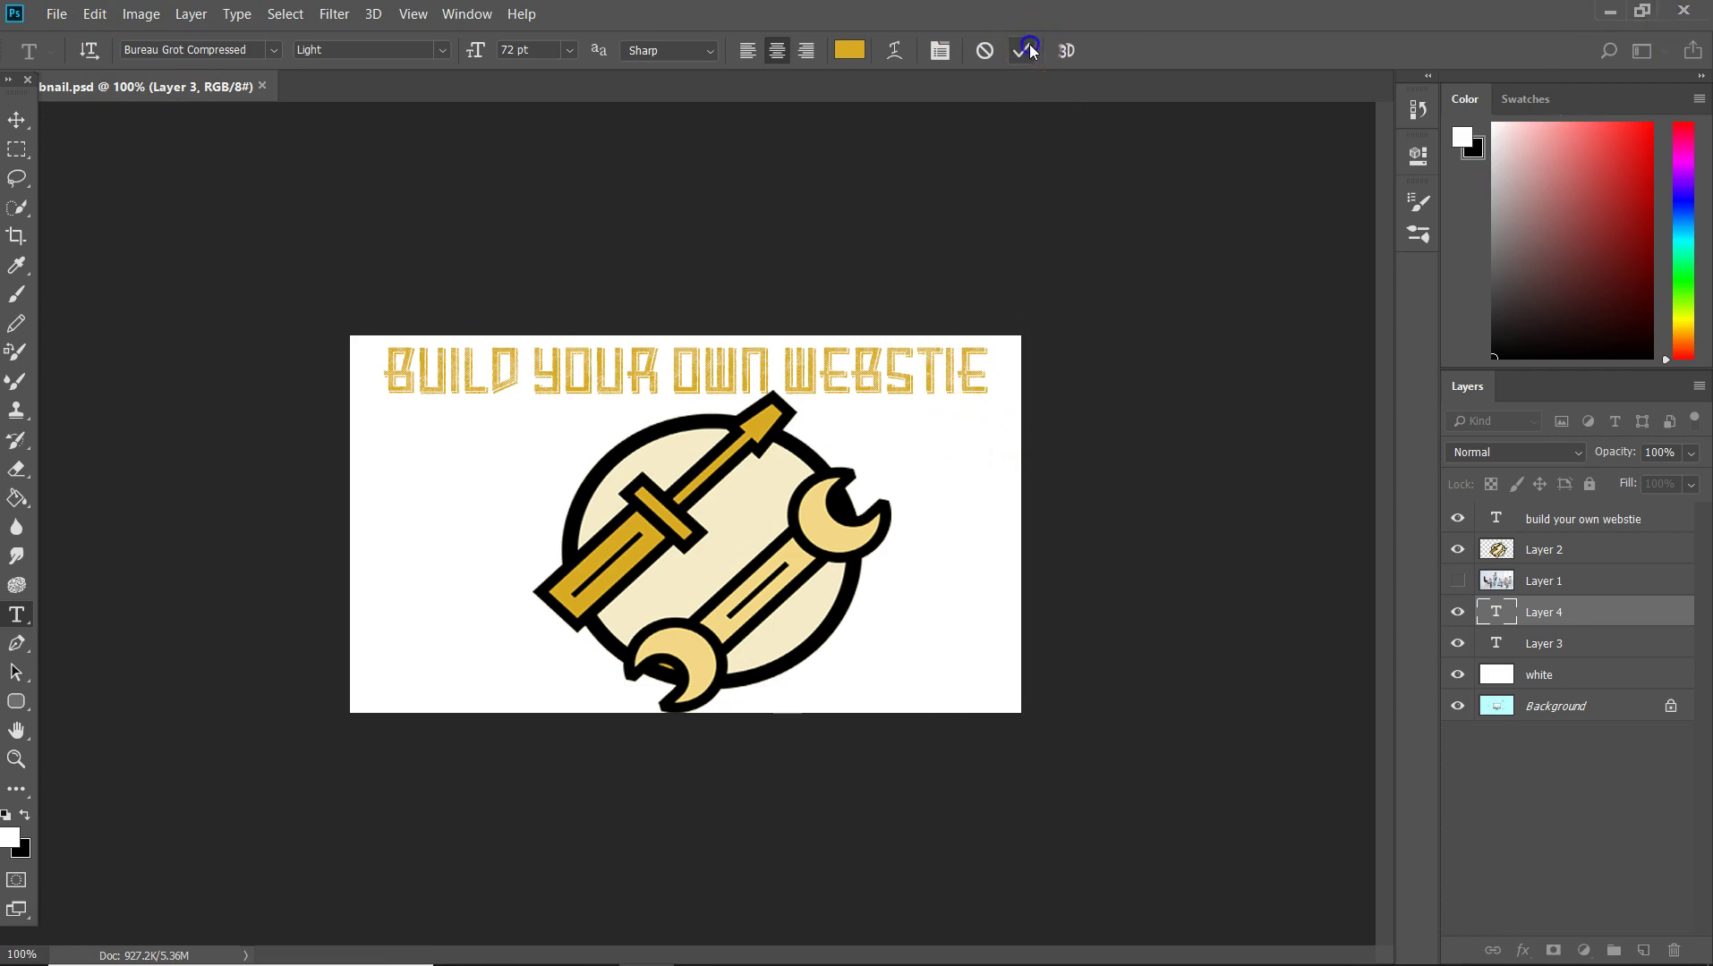
pyautogui.click(1691, 9)
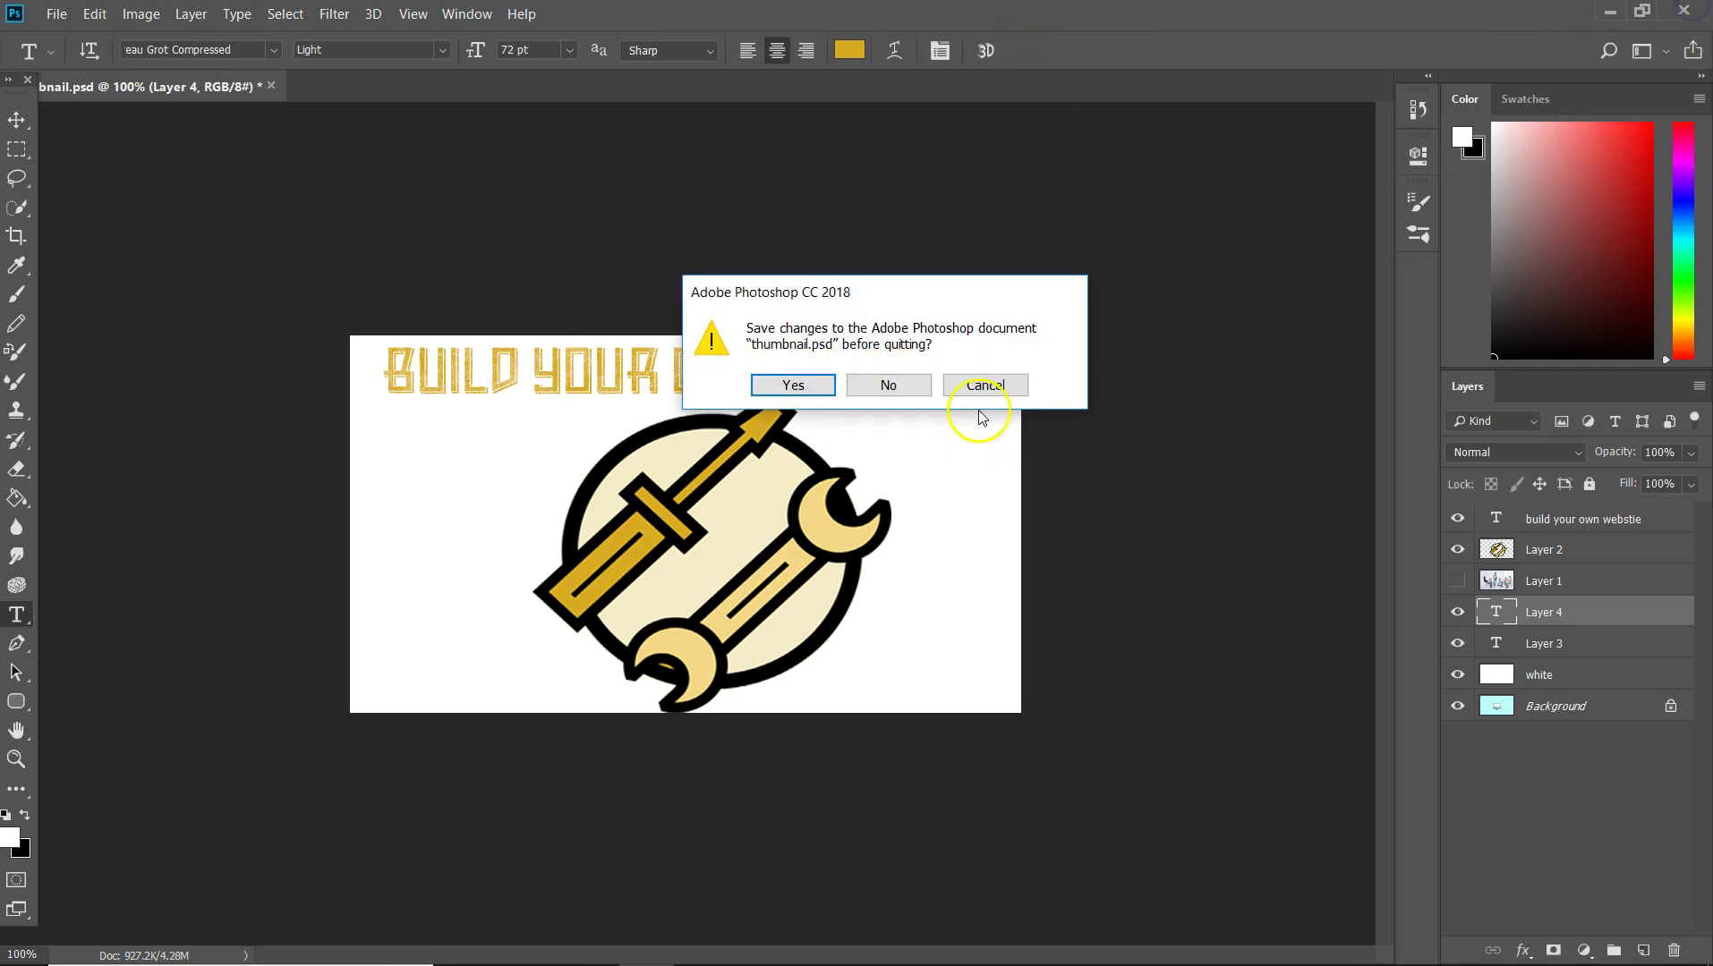
pyautogui.click(784, 386)
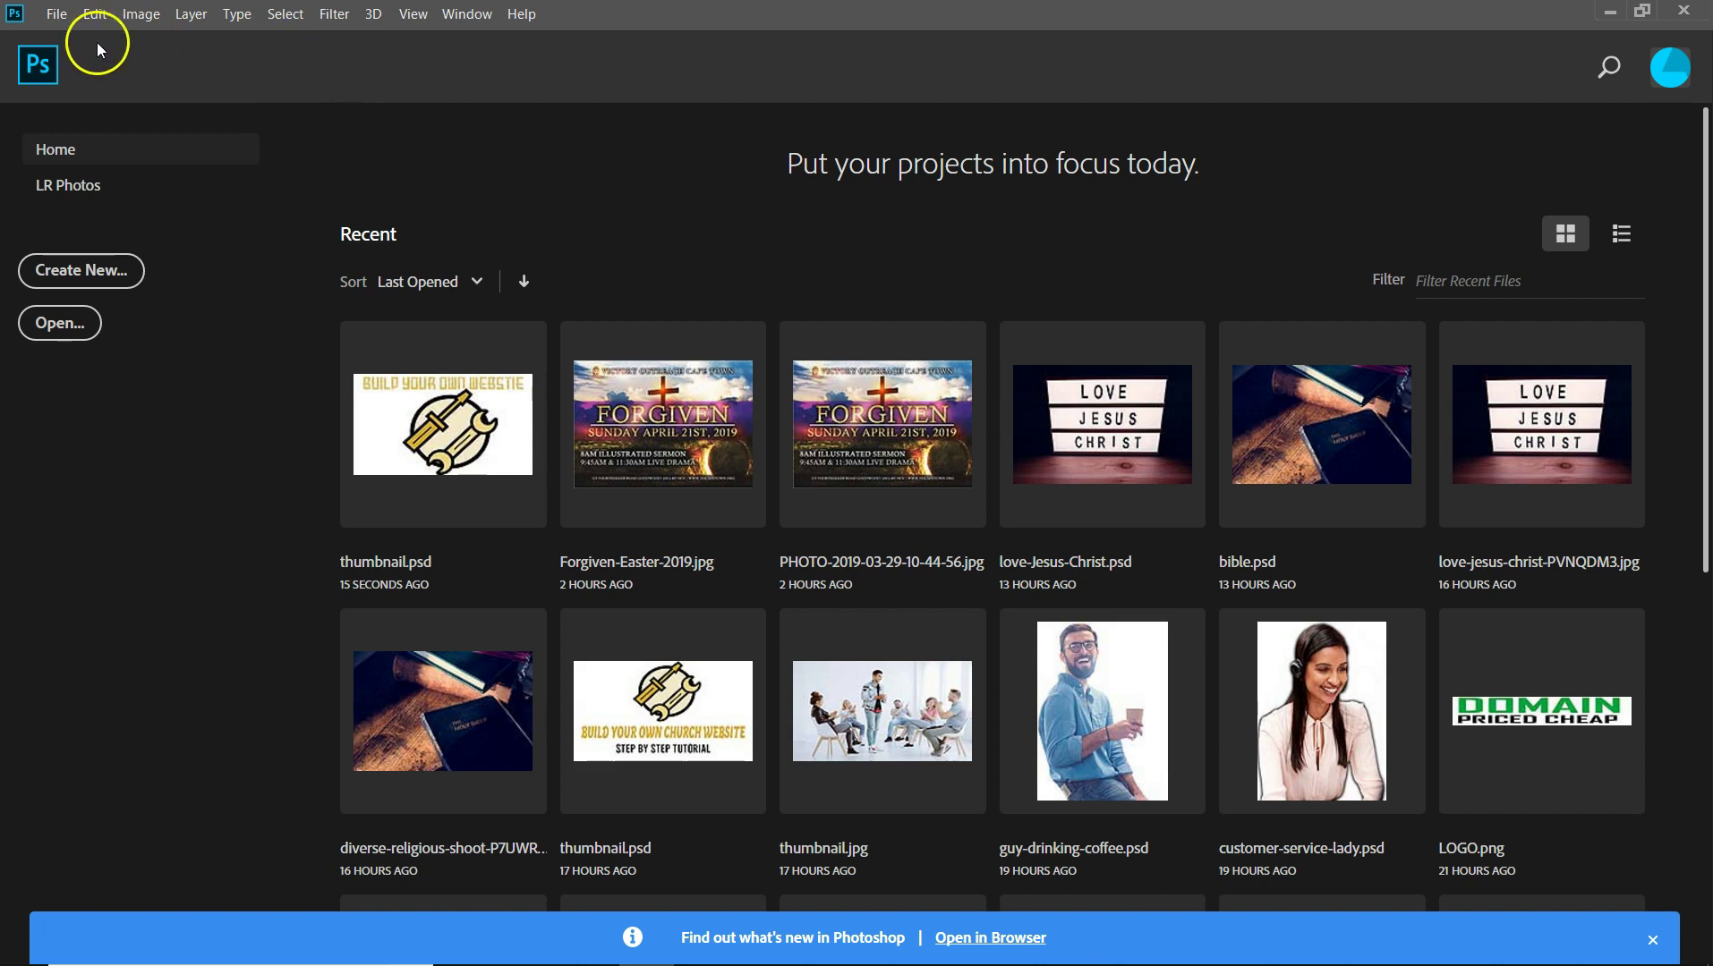
# Reopen thumbnail.psd, start new text left of the tool graphic, and scroll the font list.
pyautogui.click(390, 424)
pyautogui.click(577, 600)
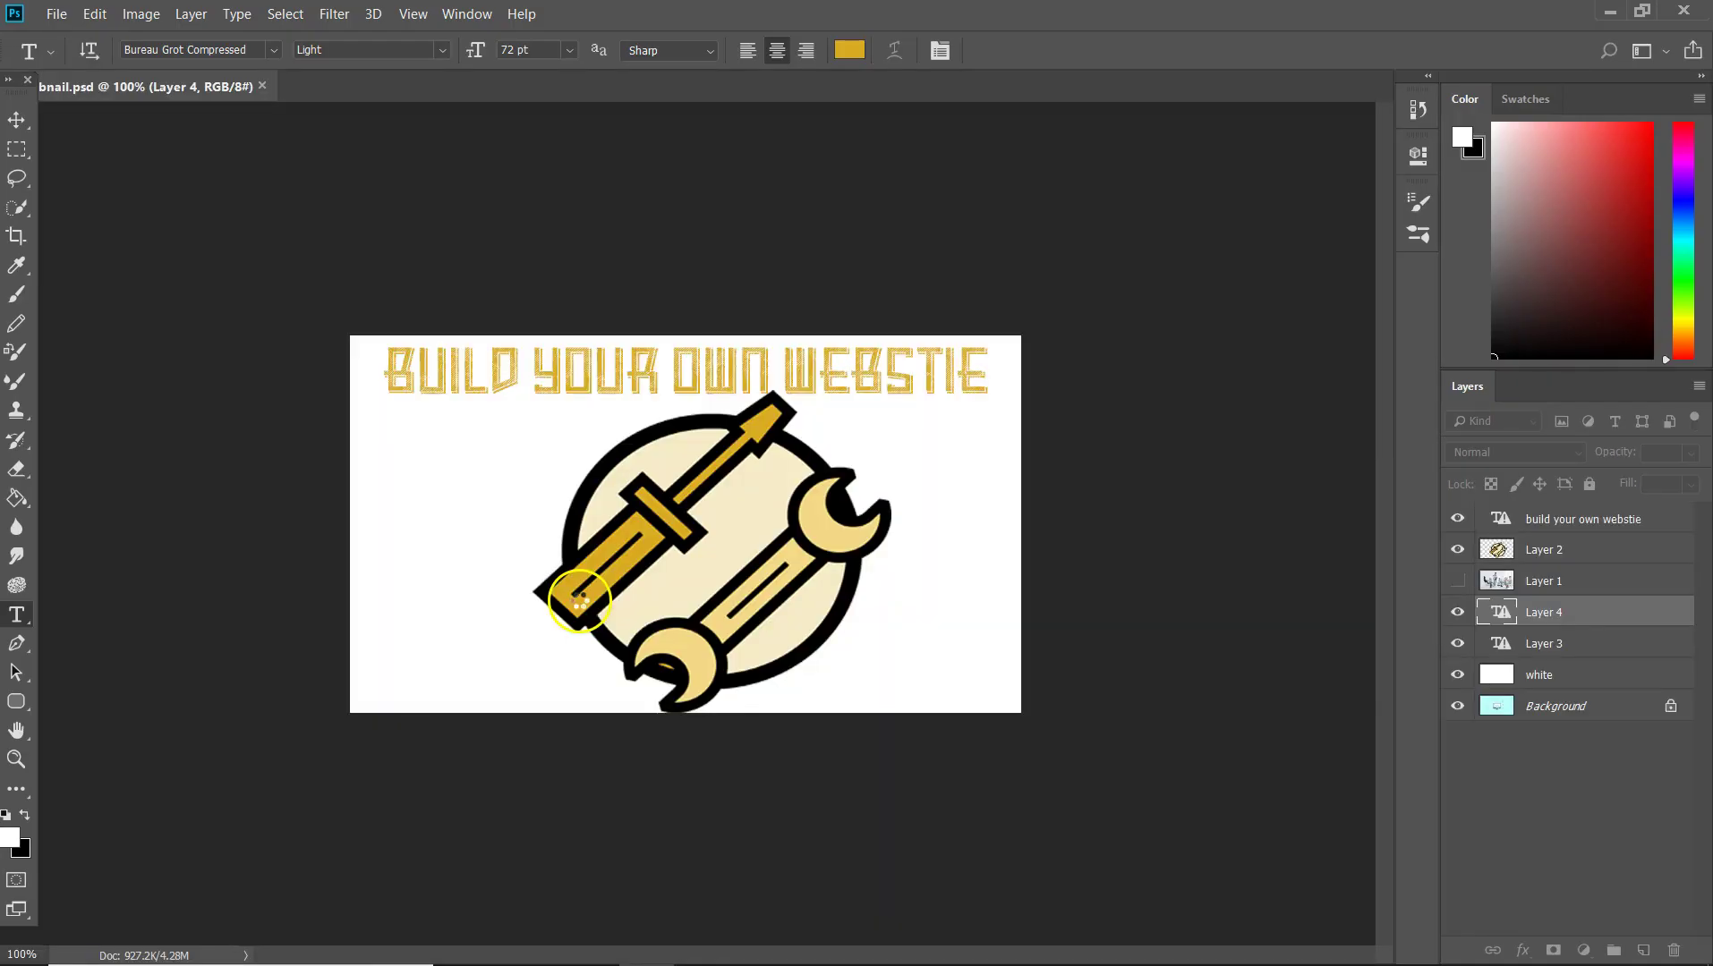
pyautogui.click(417, 506)
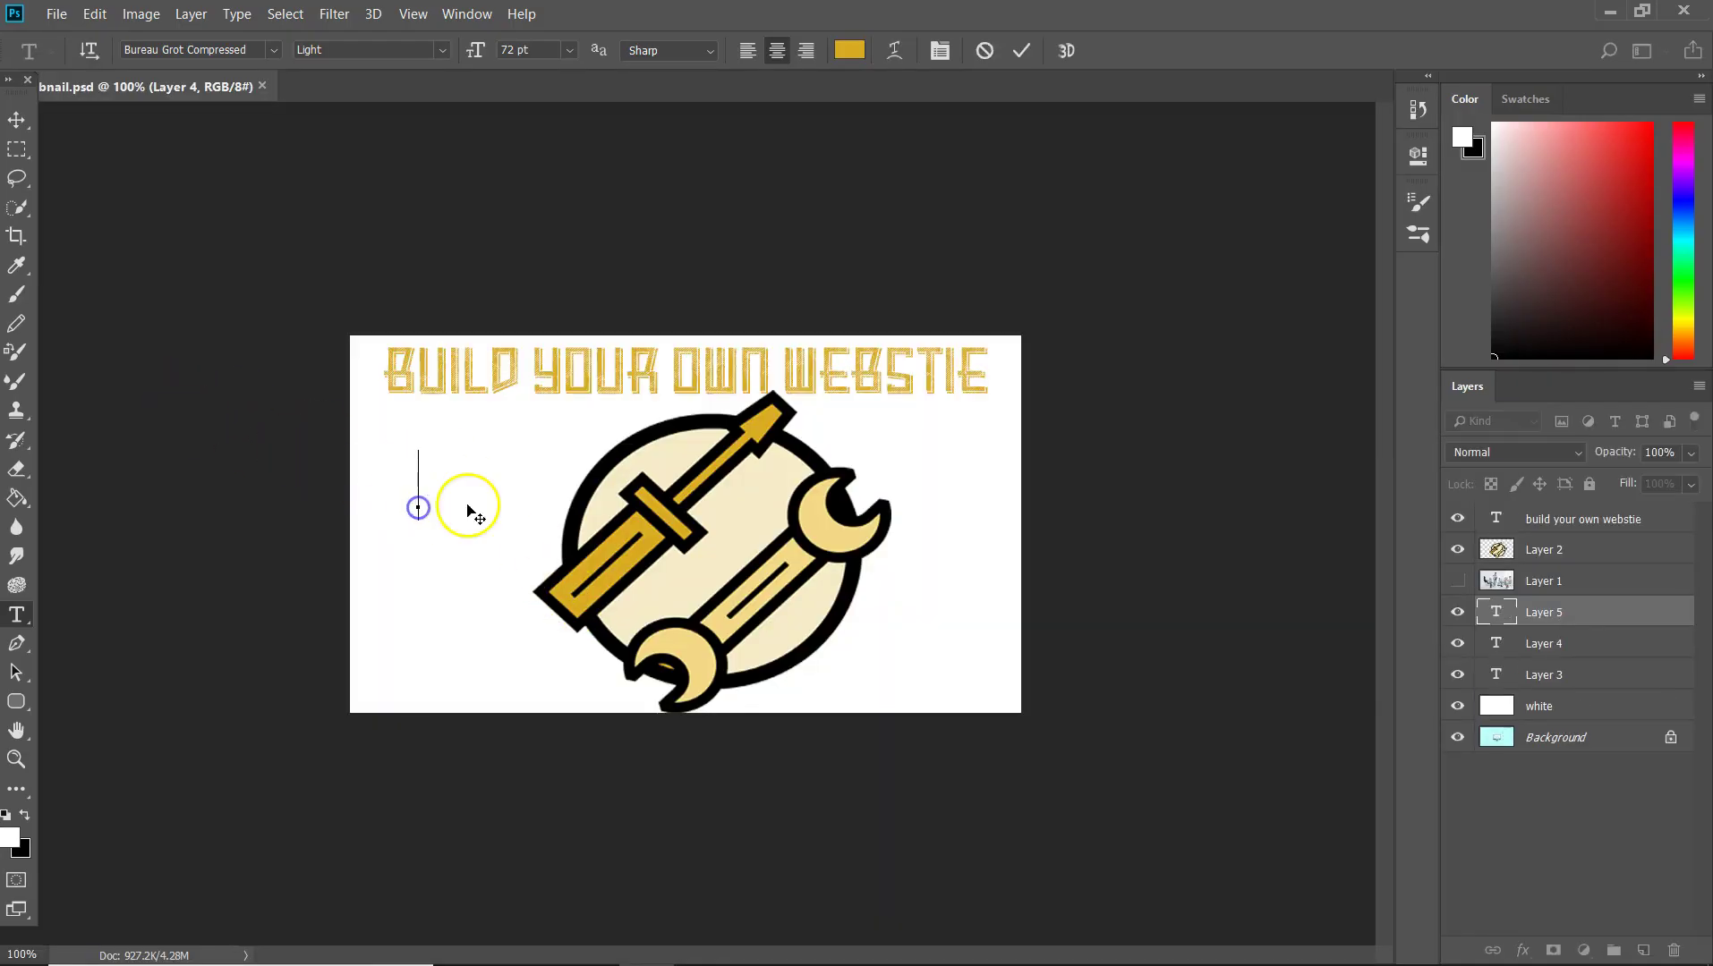
pyautogui.click(273, 51)
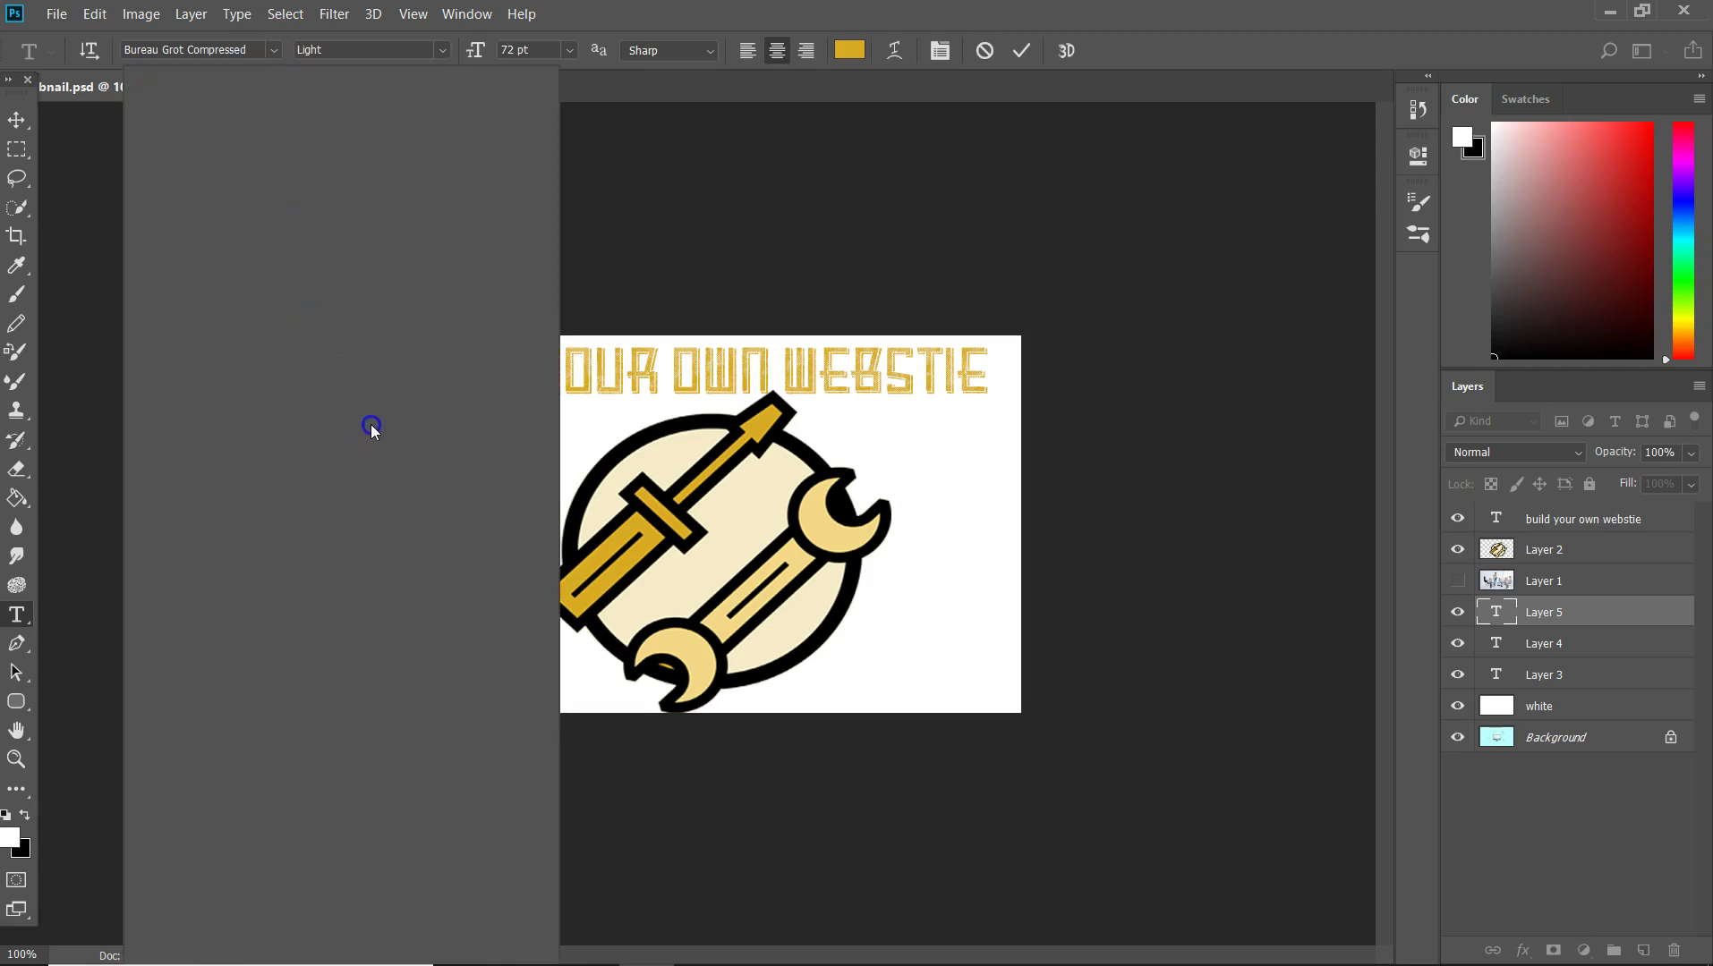
pyautogui.moveTo(571, 230); pyautogui.dragTo(566, 683)
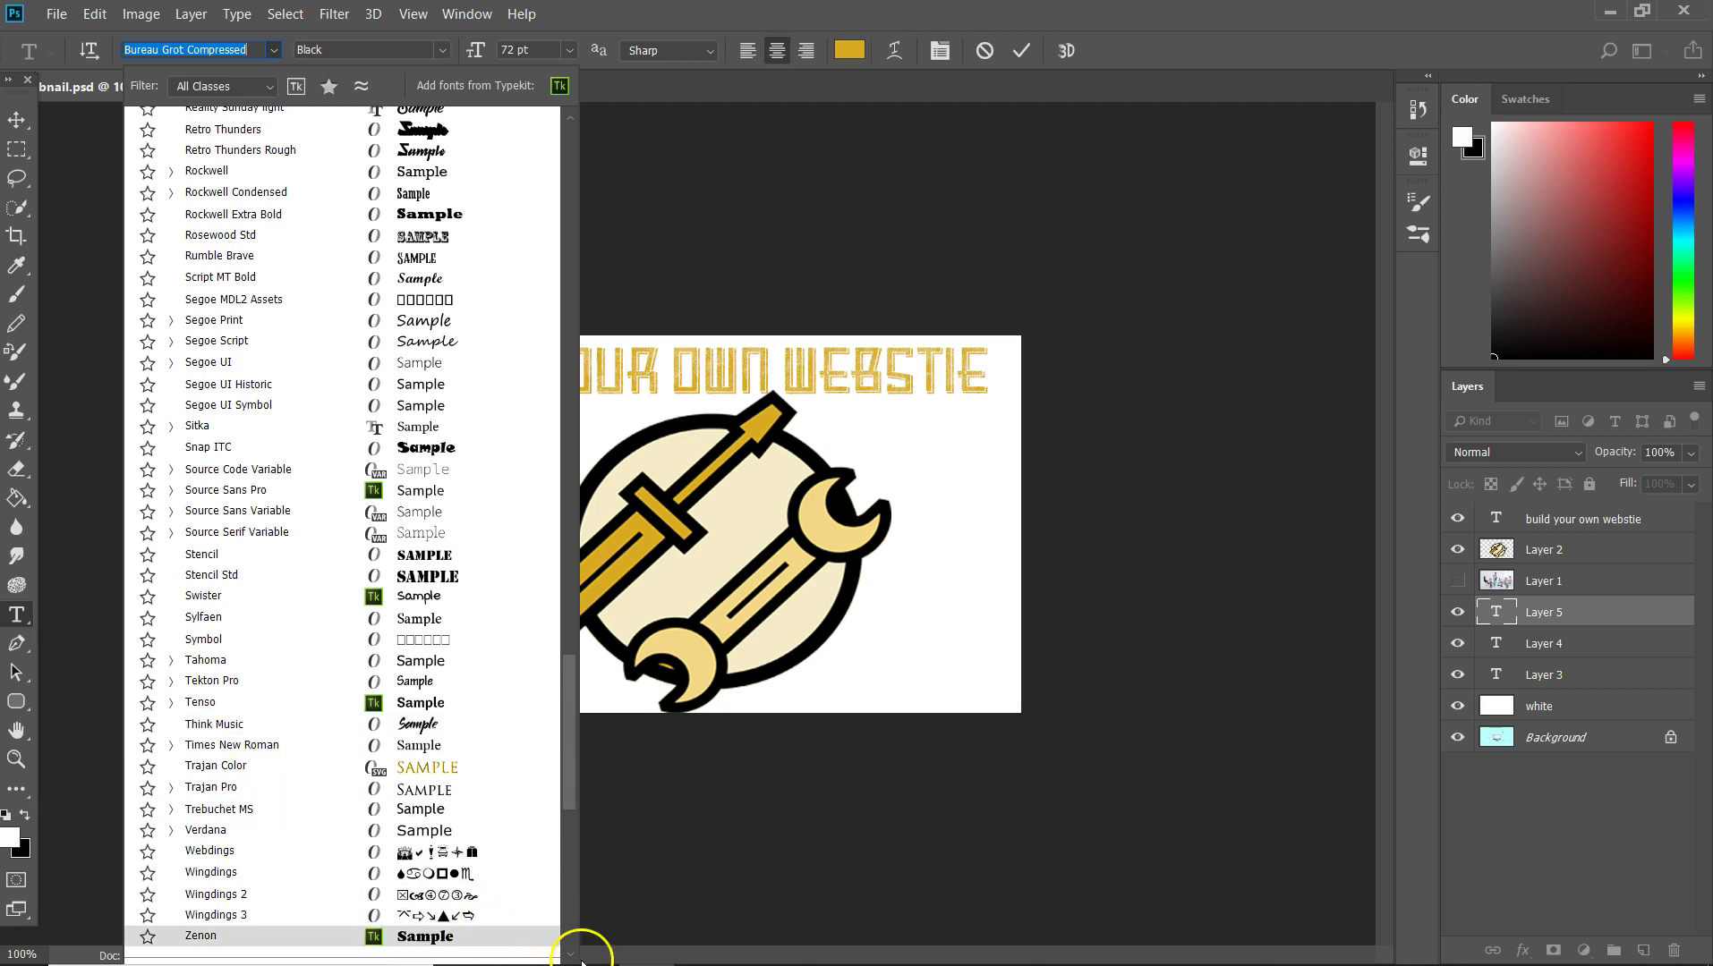
pyautogui.click(639, 957)
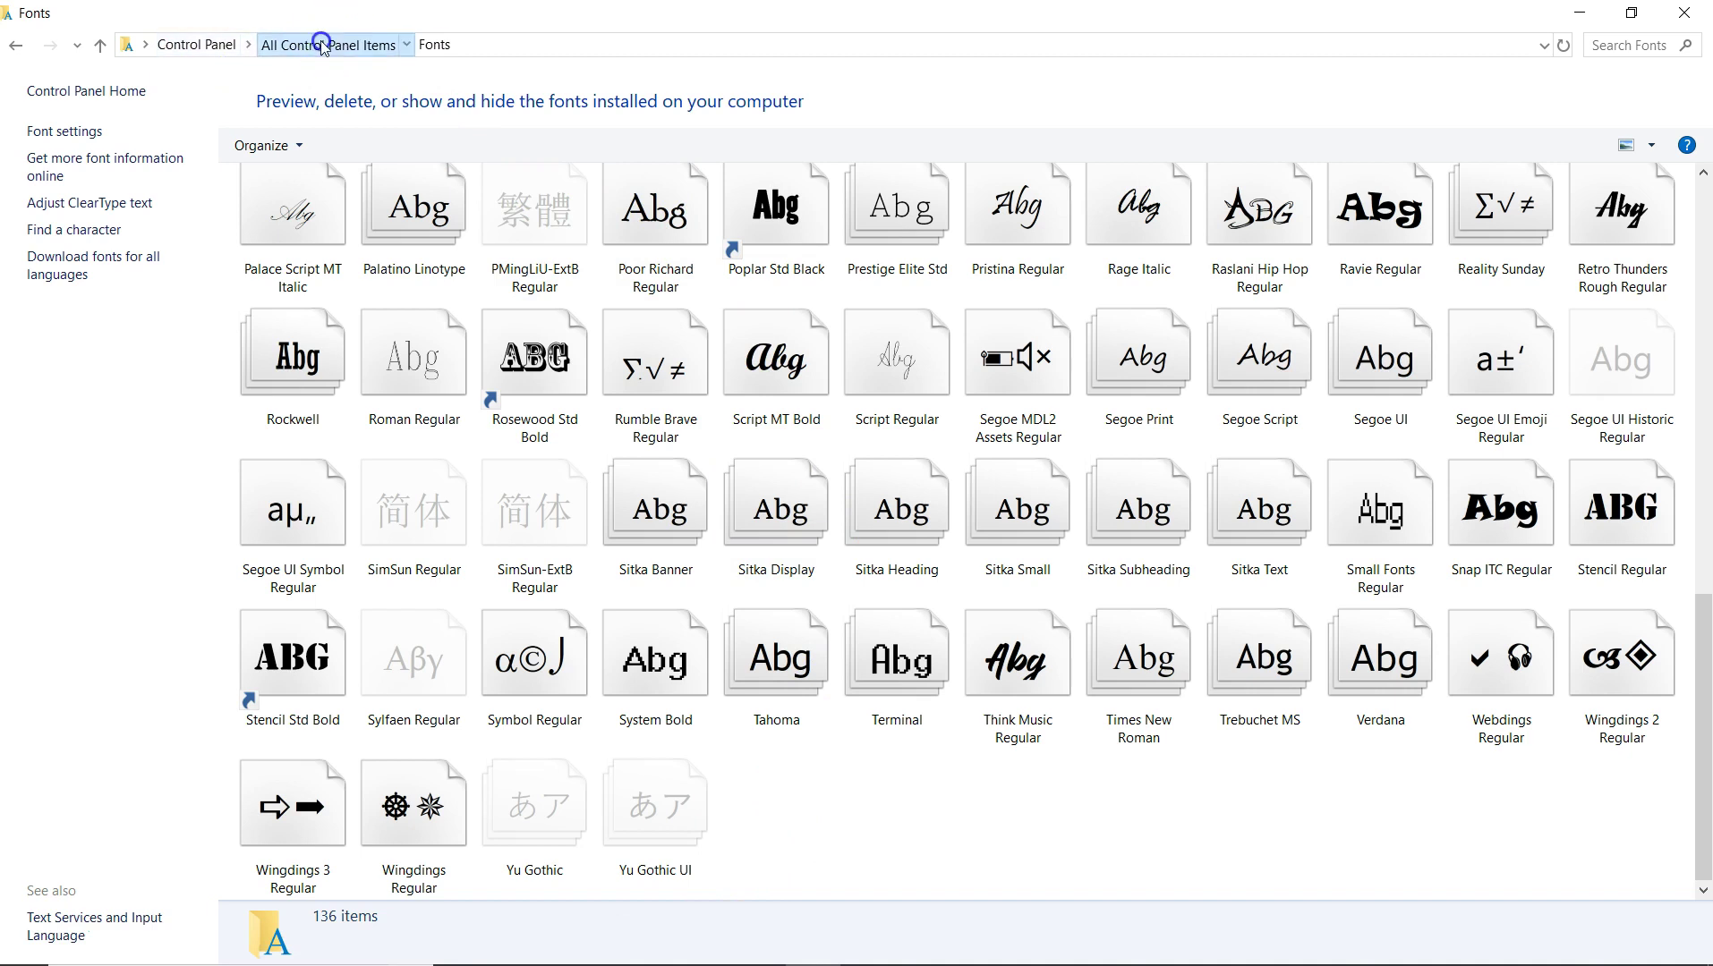
pyautogui.click(367, 43)
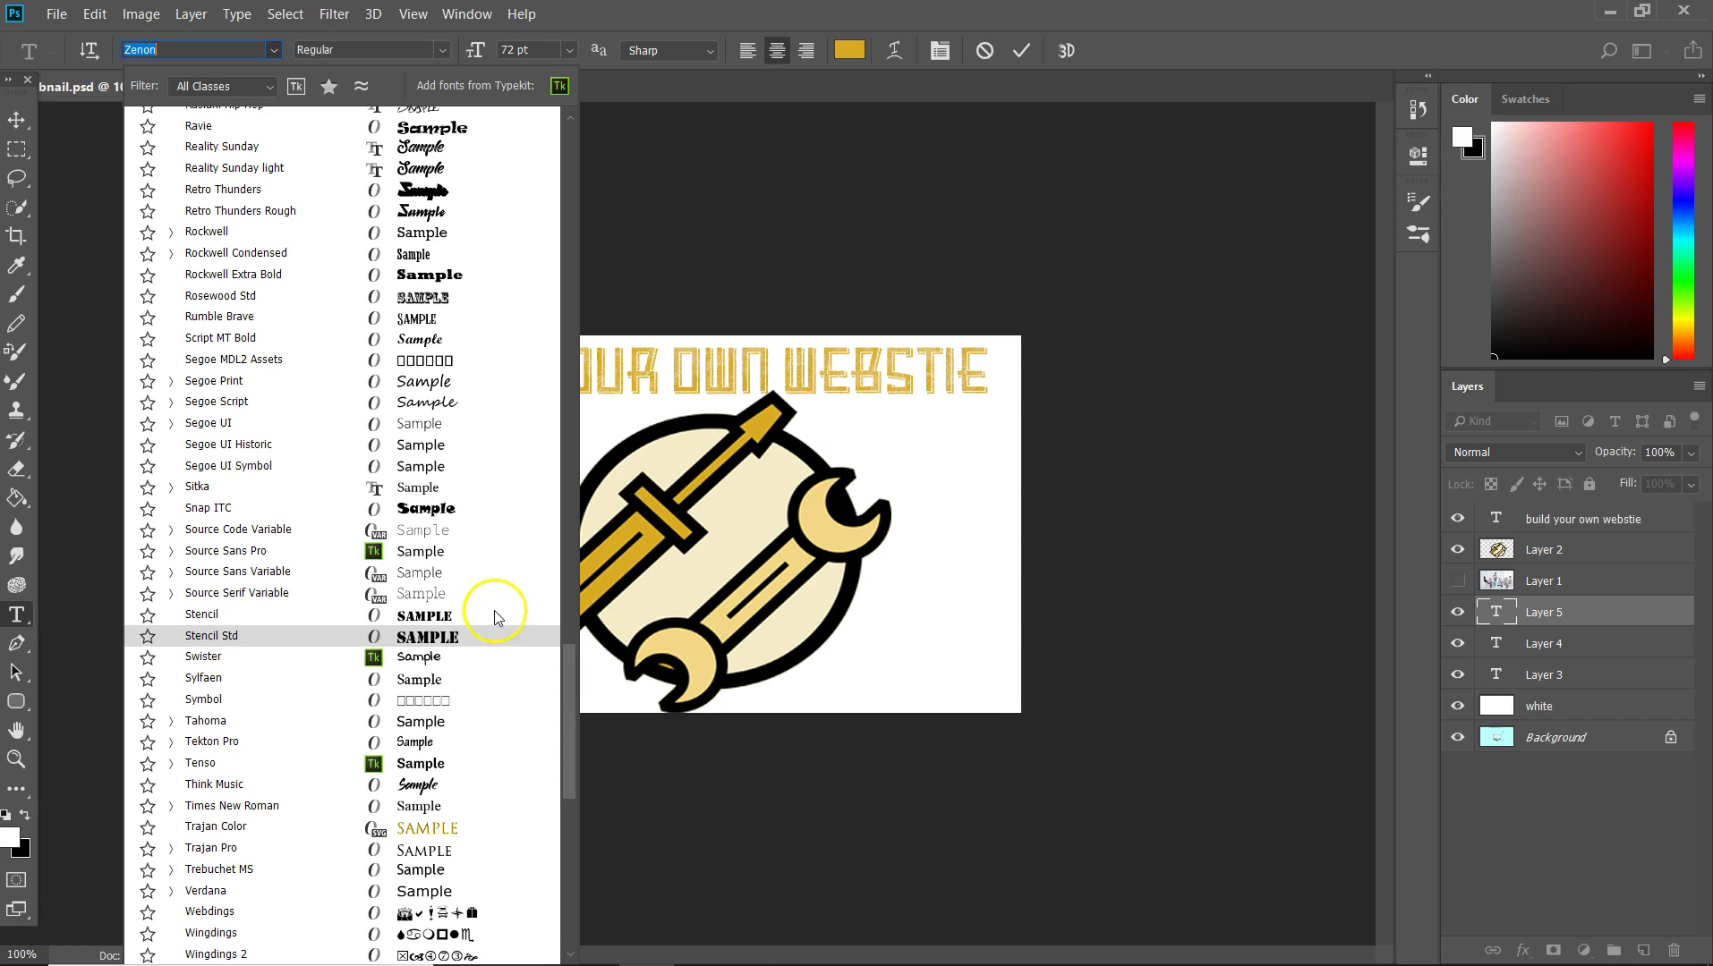
pyautogui.scroll(1, 367, 385)
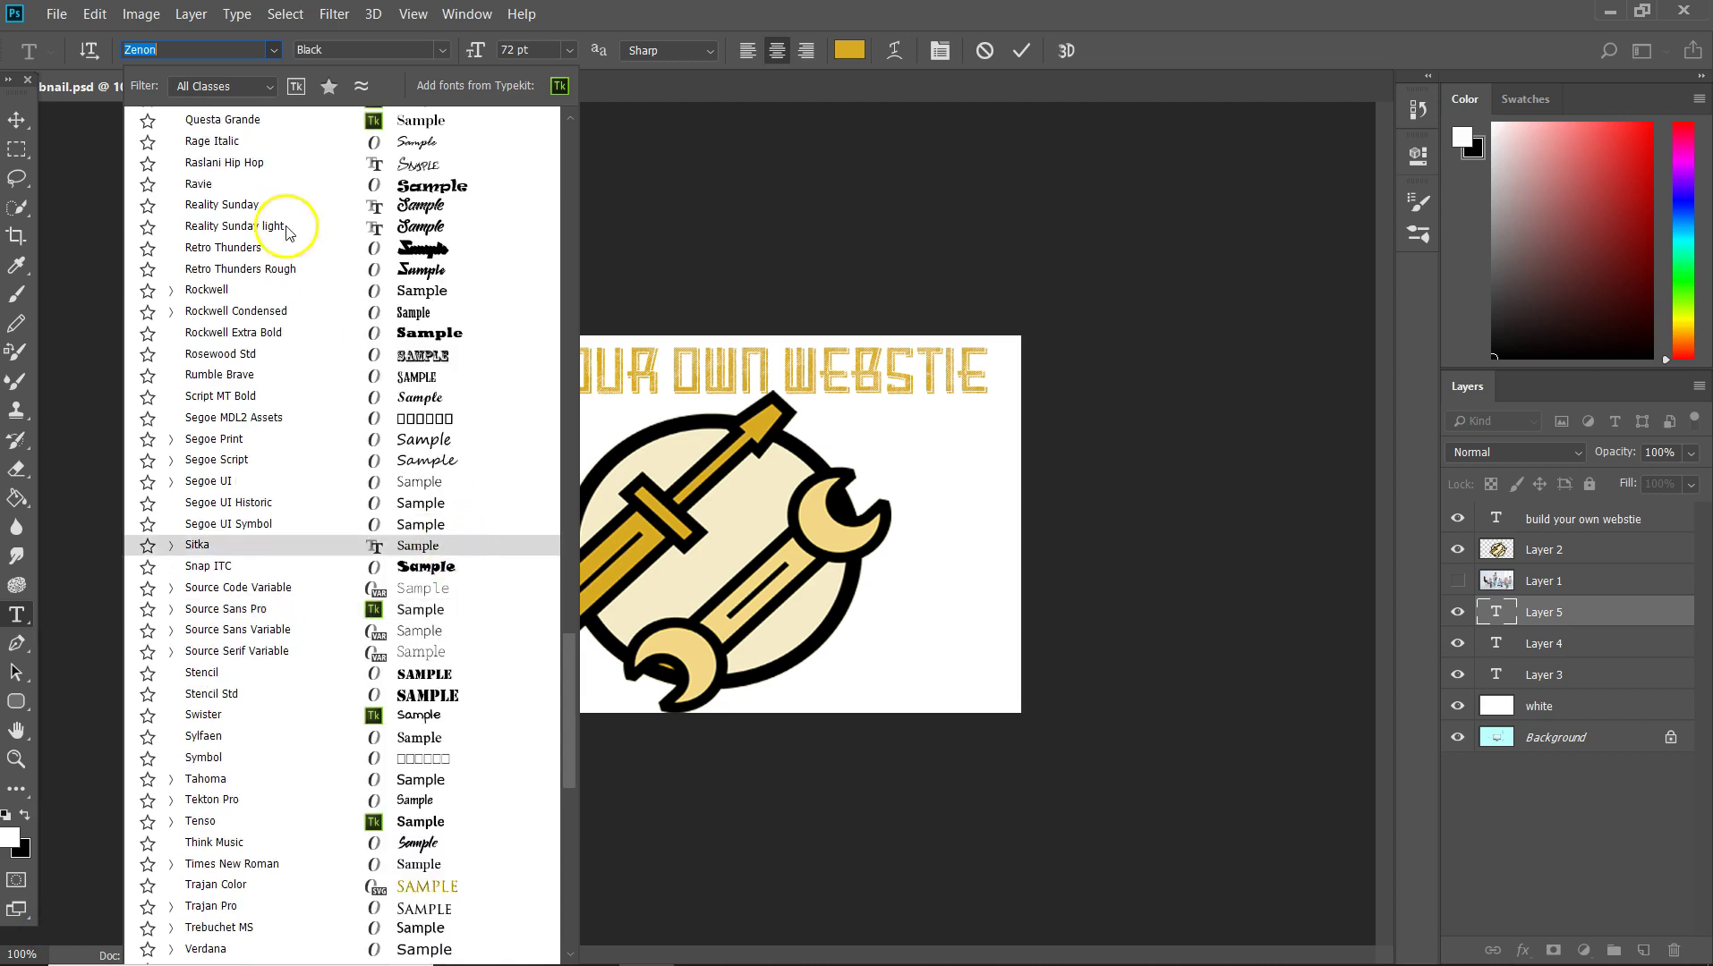
# Type FONT in Retro Thunders left of the tools, then move it right toward the artwork.
pyautogui.click(223, 248)
pyautogui.click(416, 508)
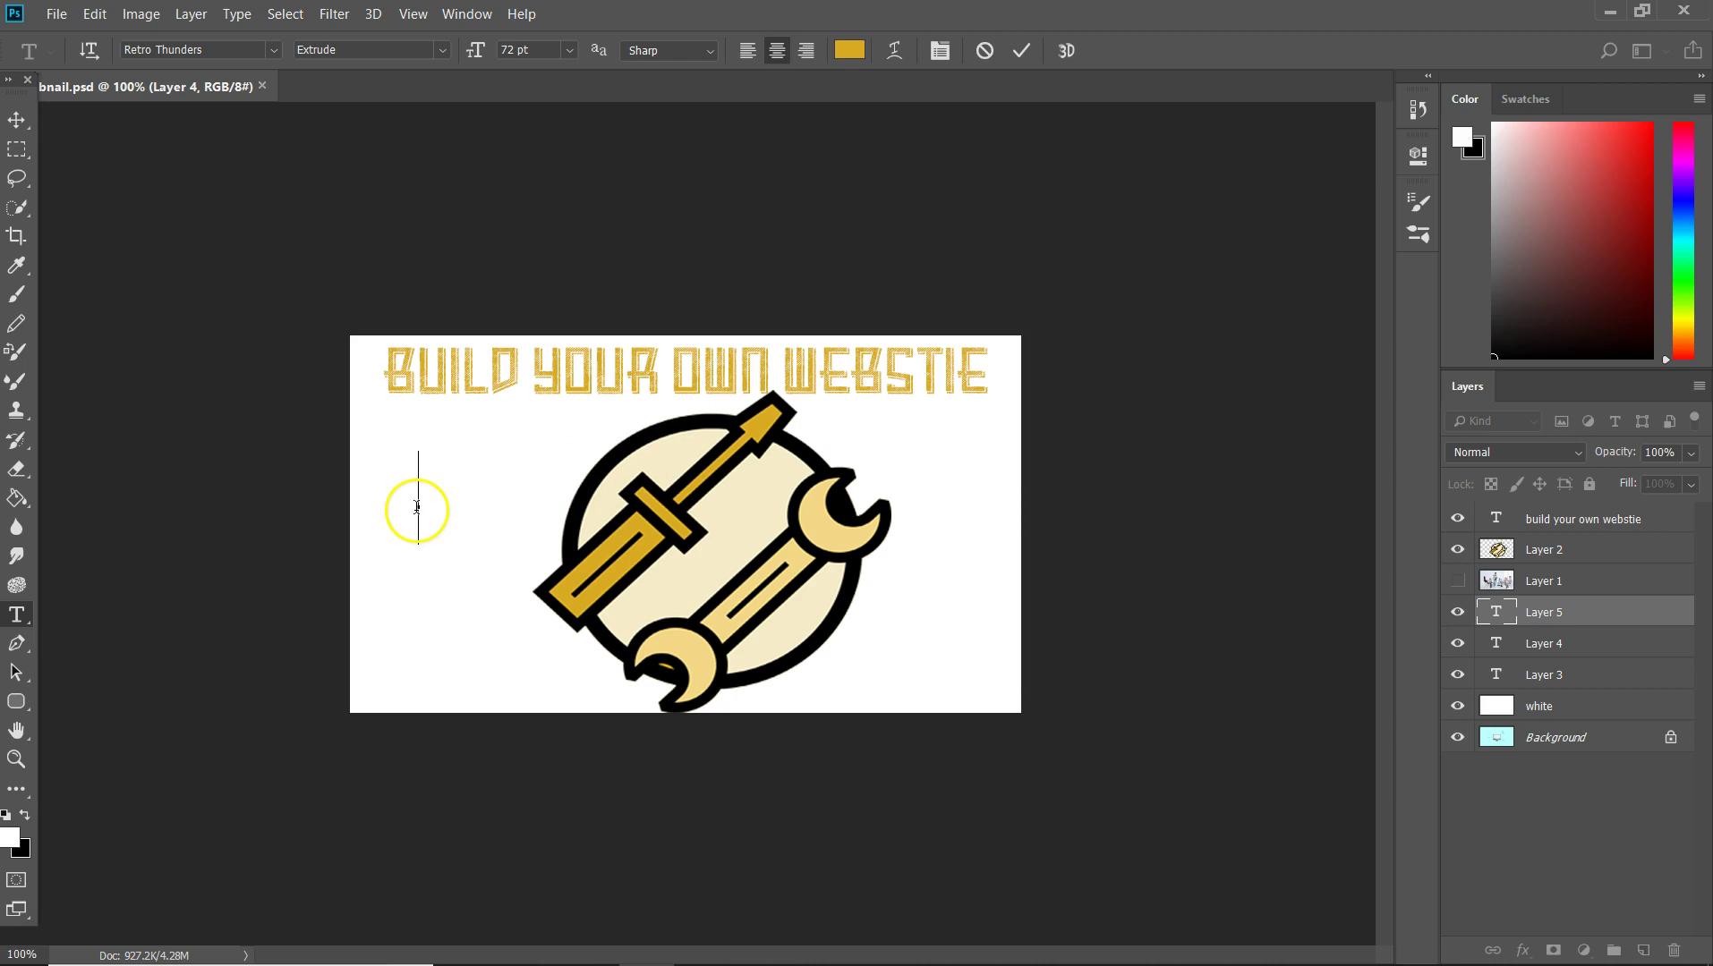
pyautogui.write('FRO')
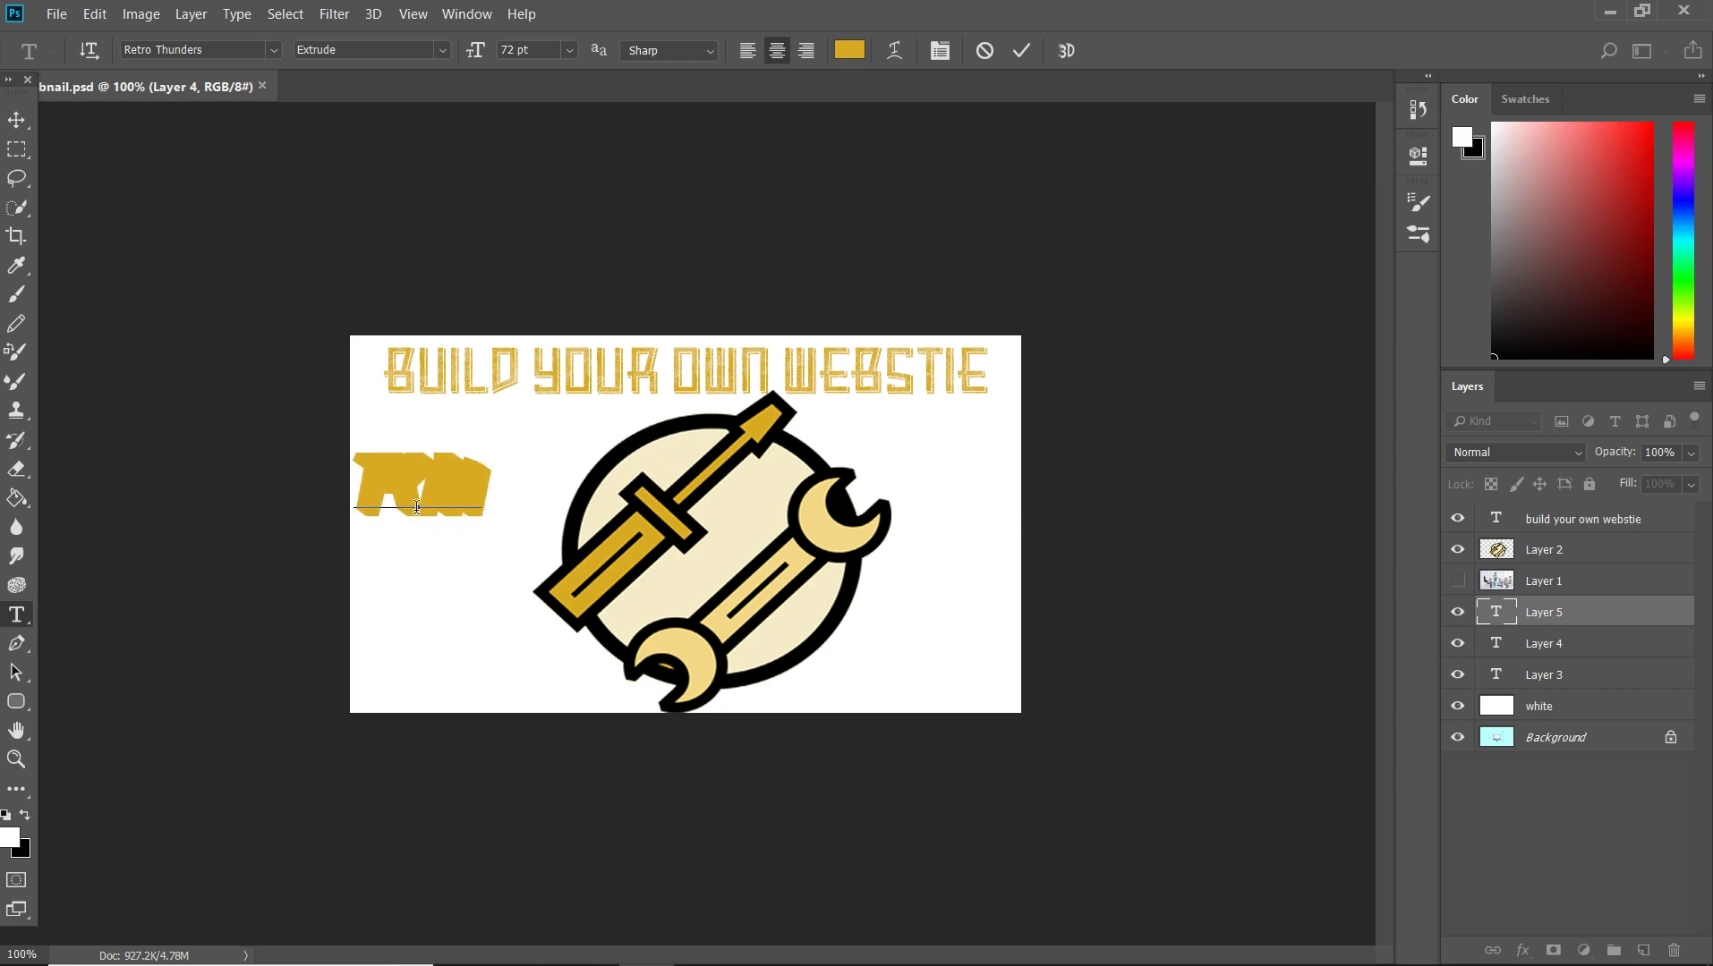
pyautogui.press('BackSpace')
pyautogui.press('BackSpace')
pyautogui.press('BackSpace')
pyautogui.write('FRONT')
pyautogui.click(1017, 51)
pyautogui.click(17, 119)
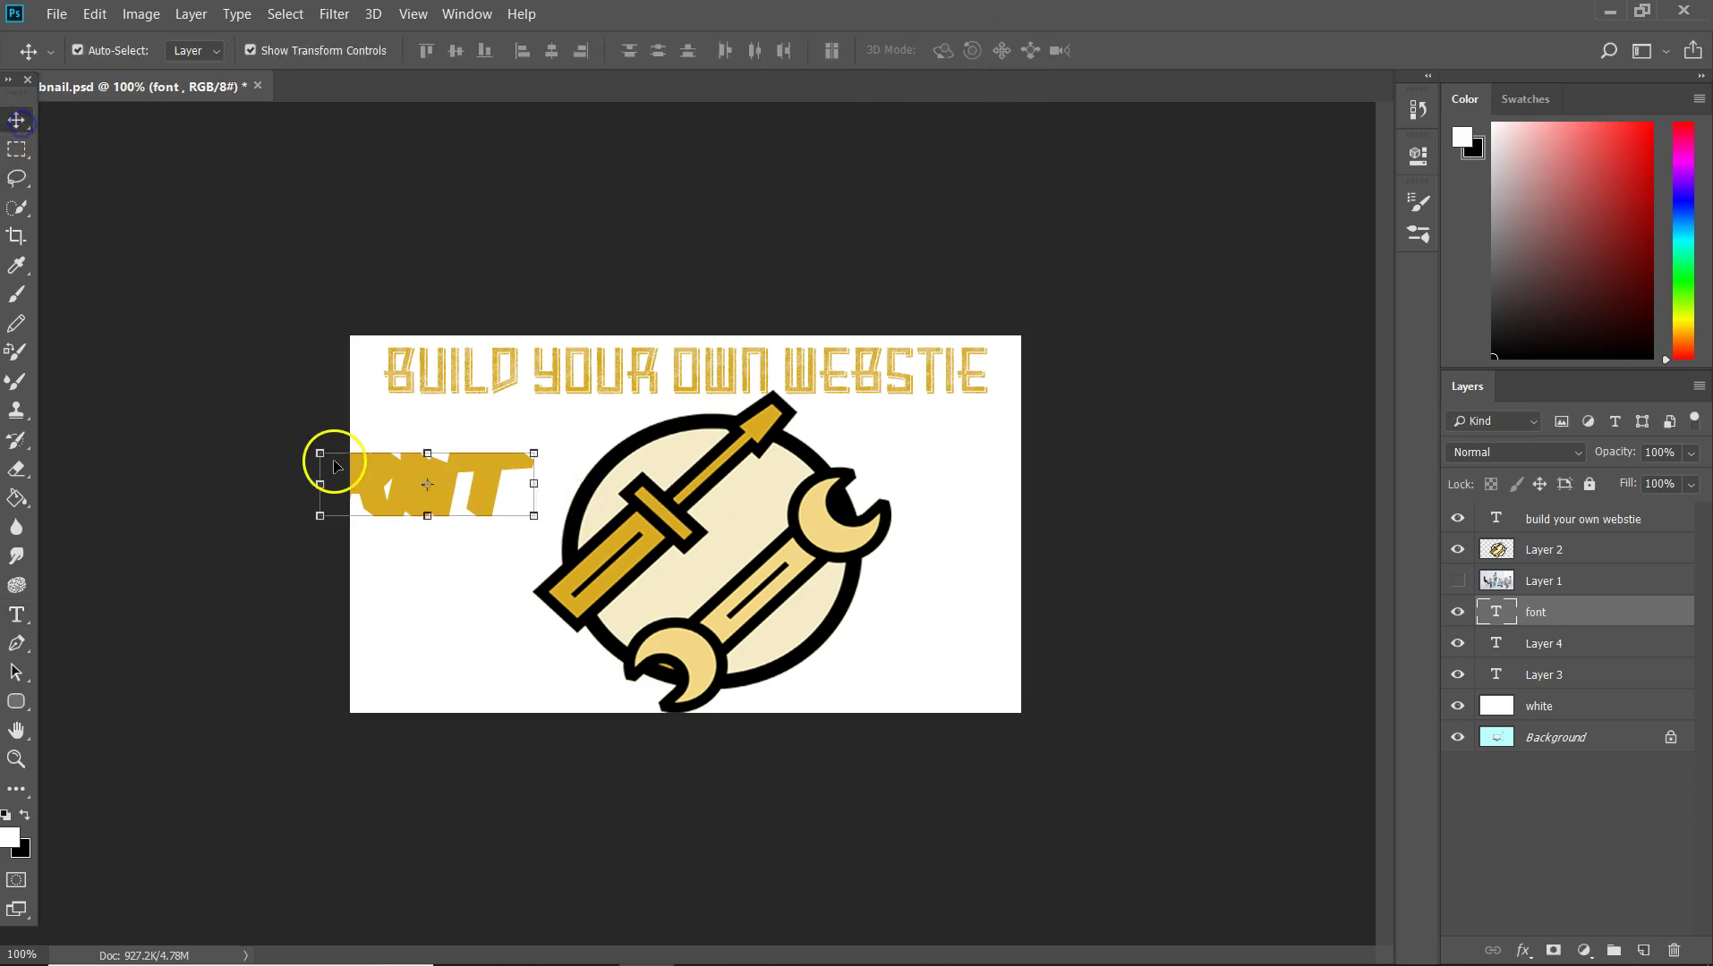
pyautogui.moveTo(382, 467); pyautogui.dragTo(501, 466)
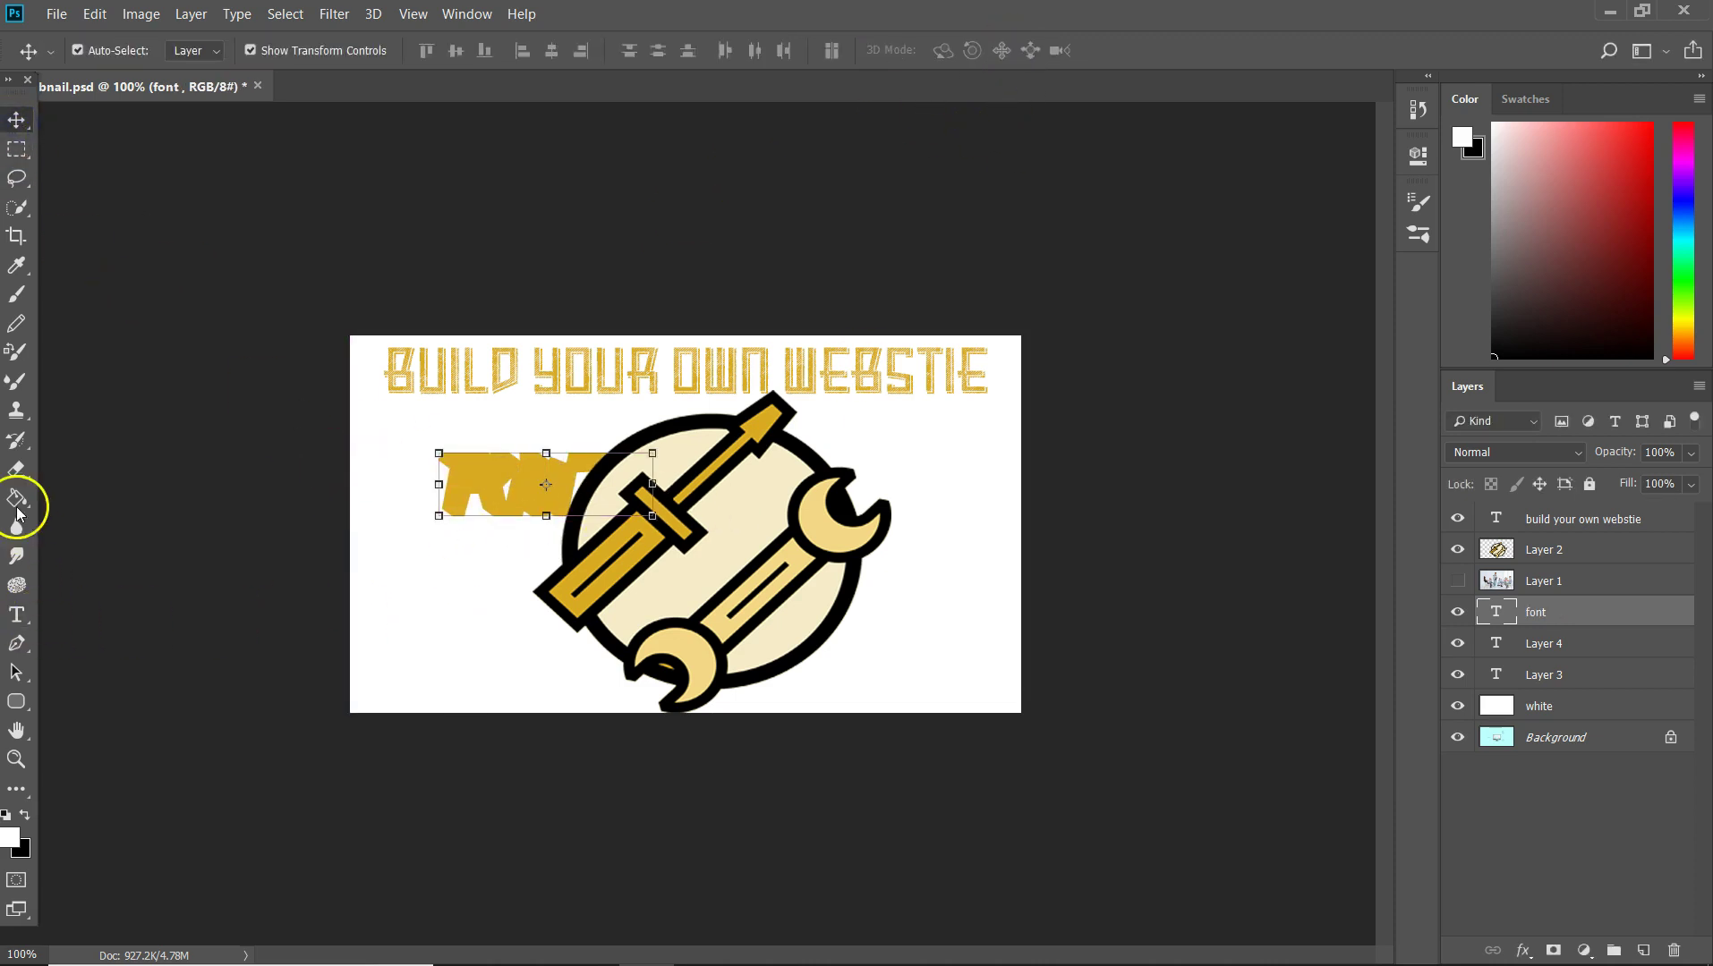
# Start a second text layer below the first FONT and choose Retro Thunders Rough for it.
pyautogui.click(17, 615)
pyautogui.click(406, 617)
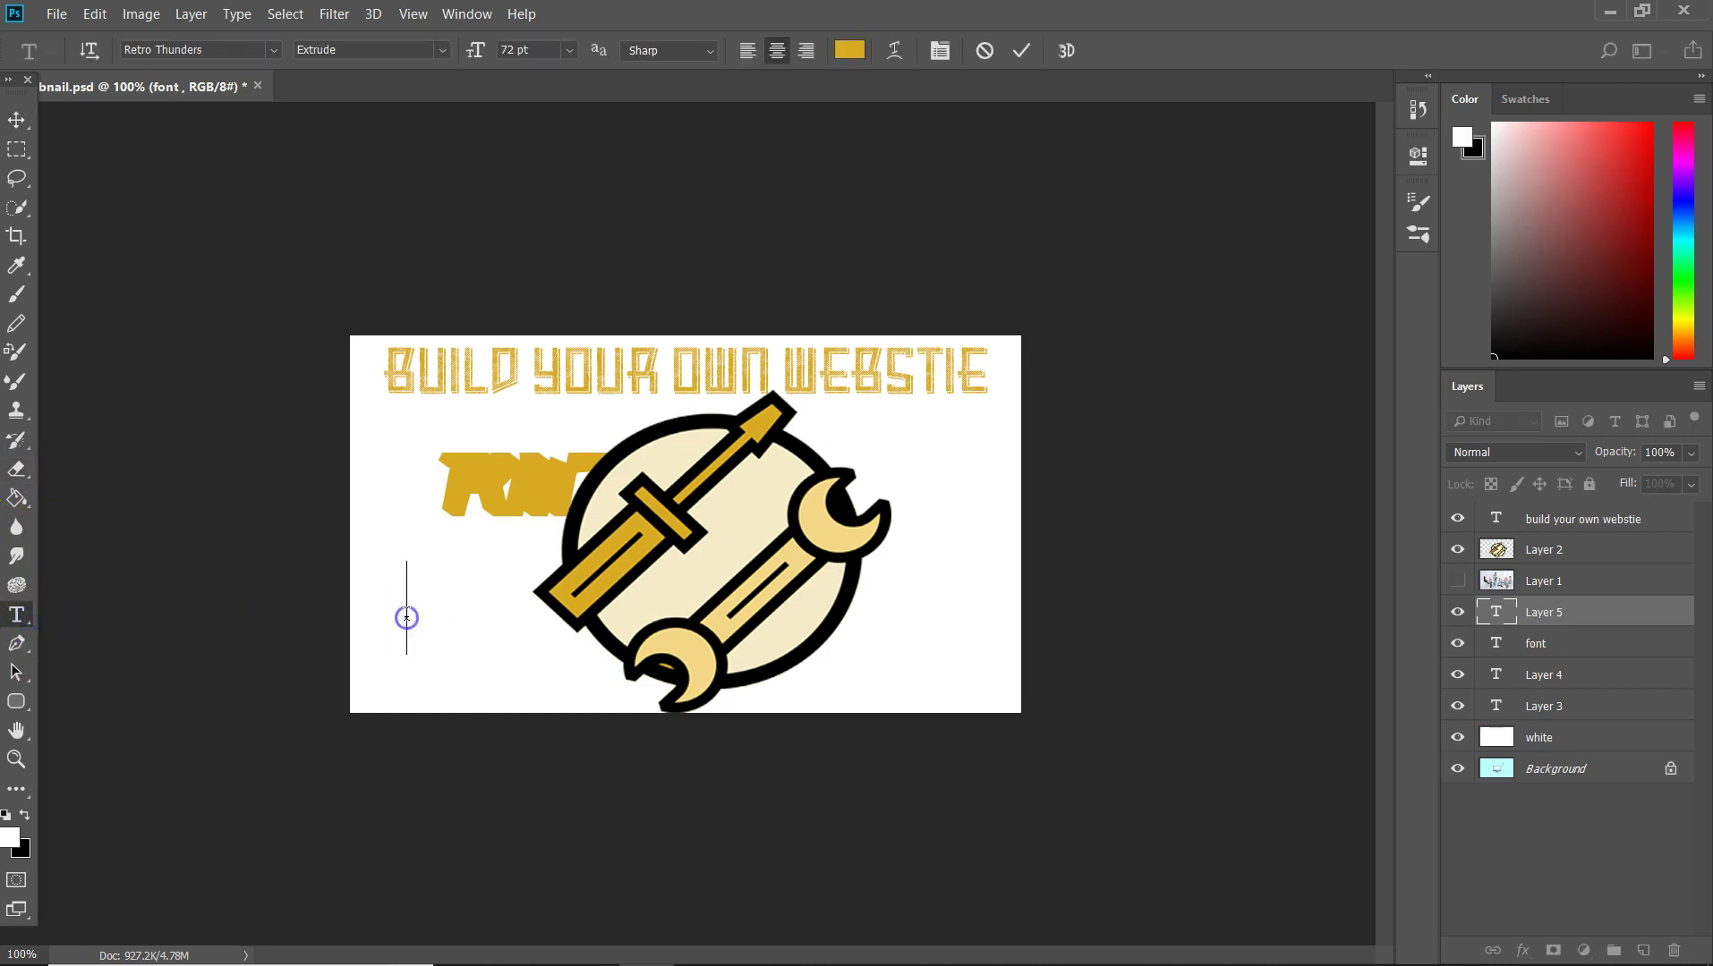
pyautogui.click(273, 50)
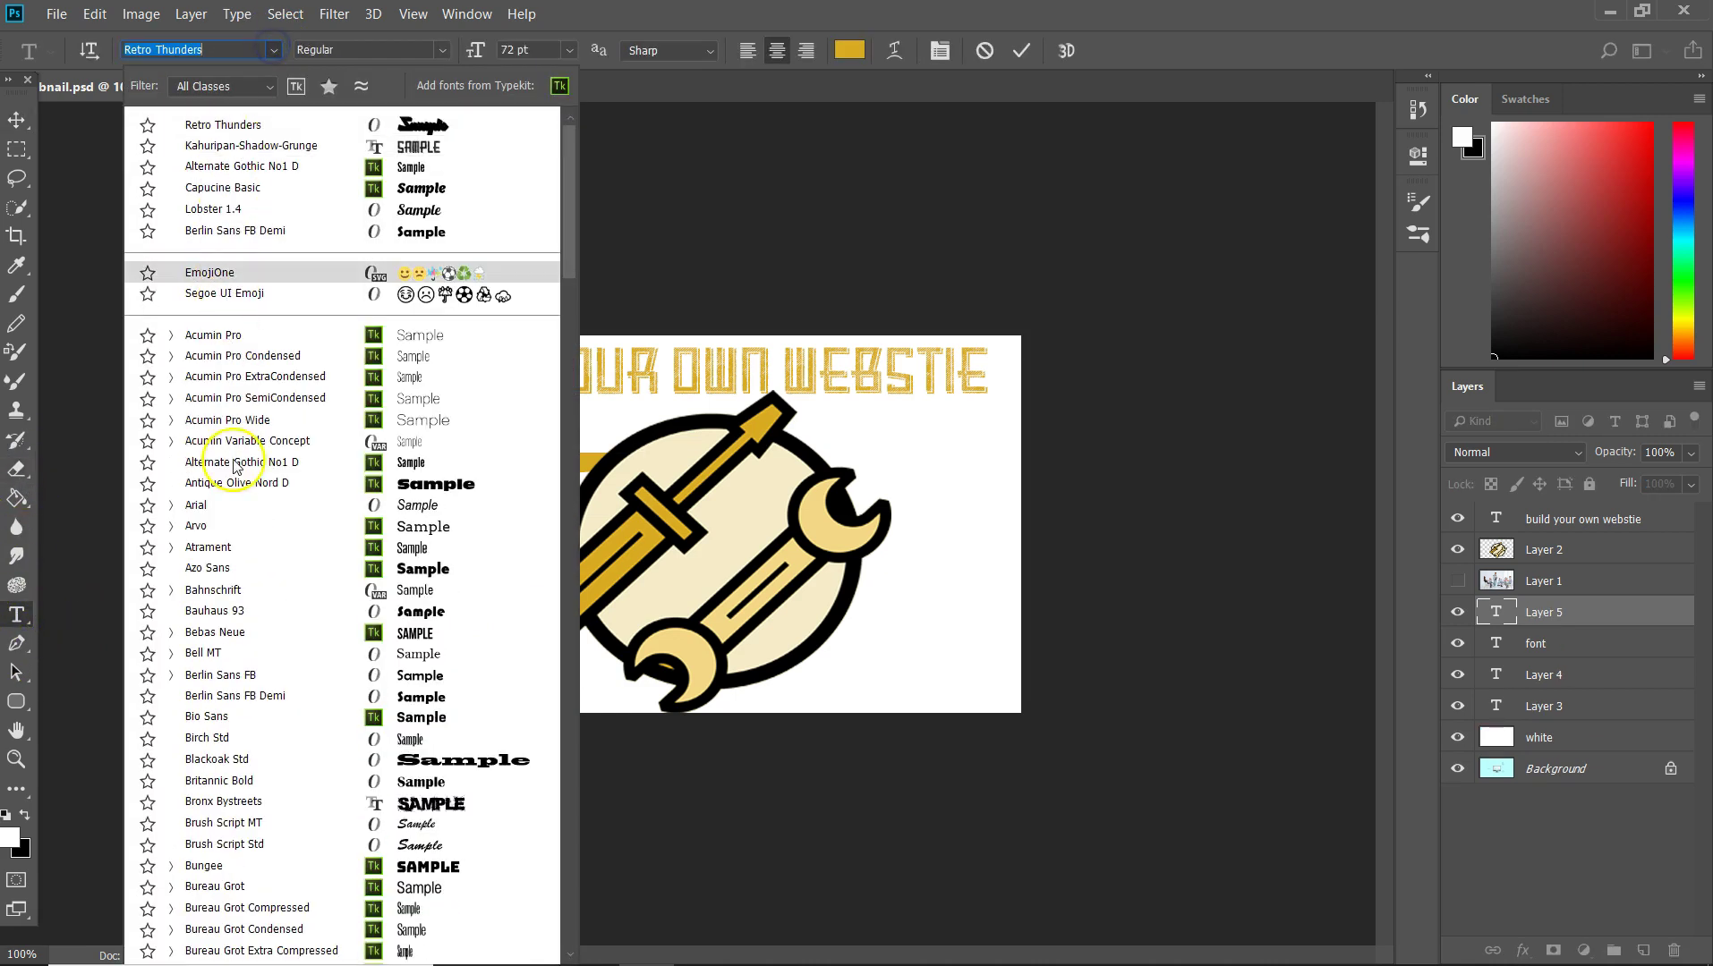
pyautogui.scroll(-15, 250, 492)
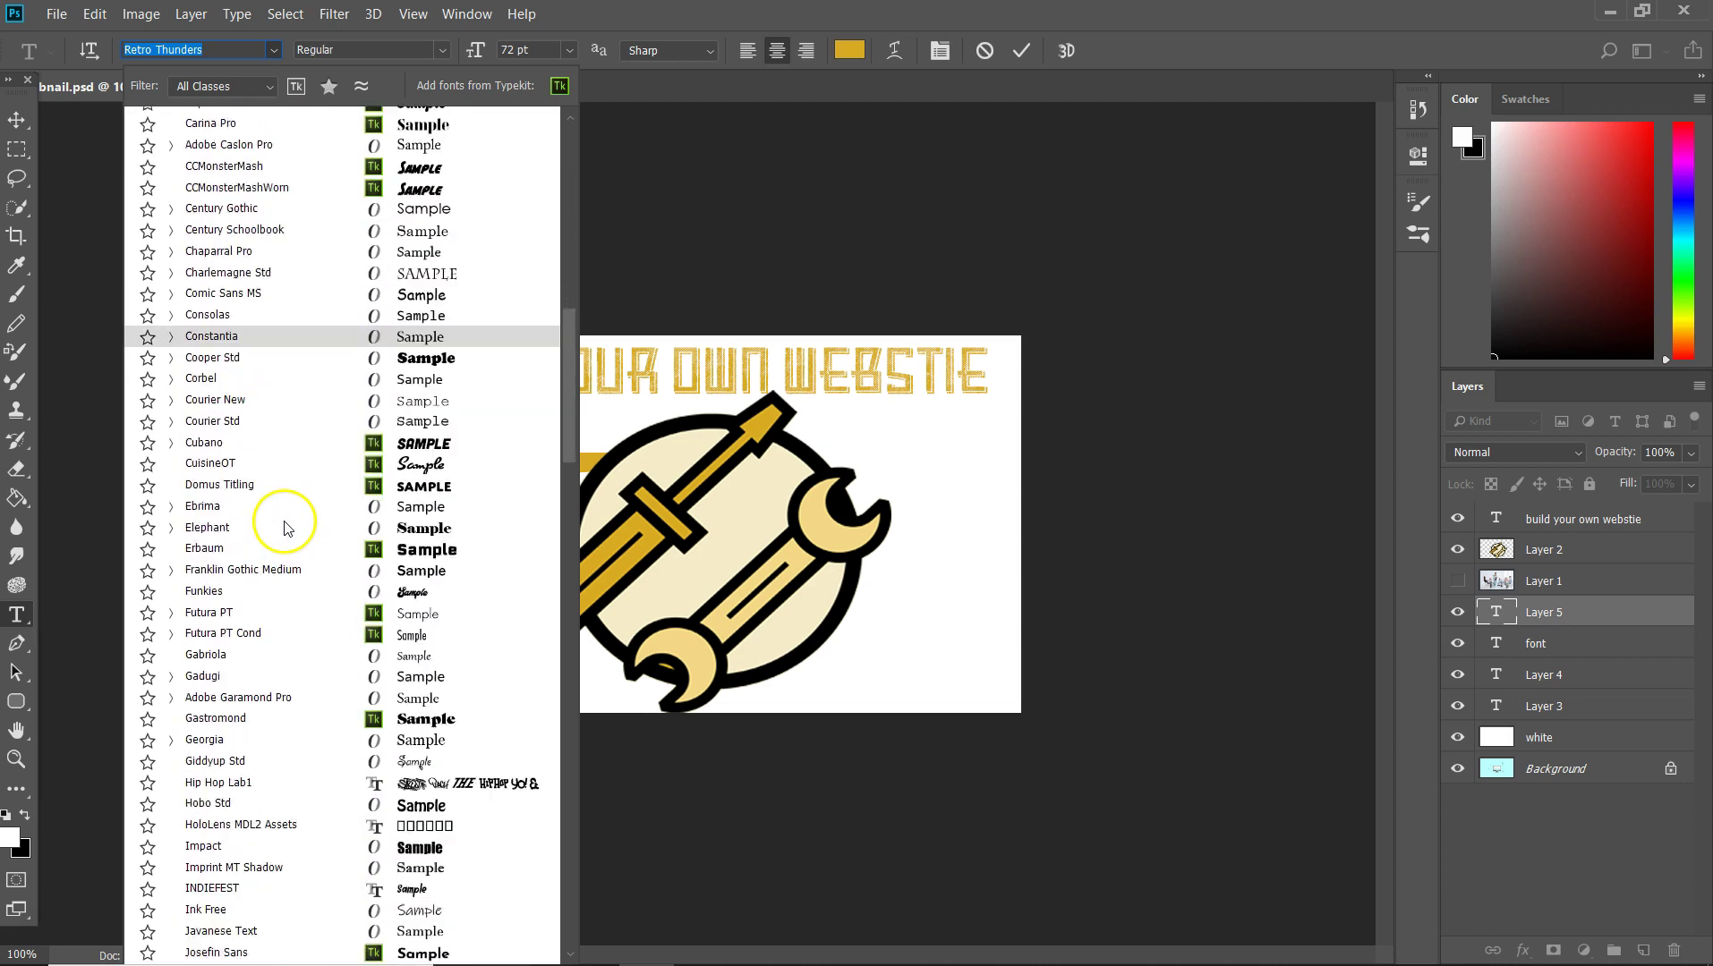
pyautogui.scroll(-8, 286, 526)
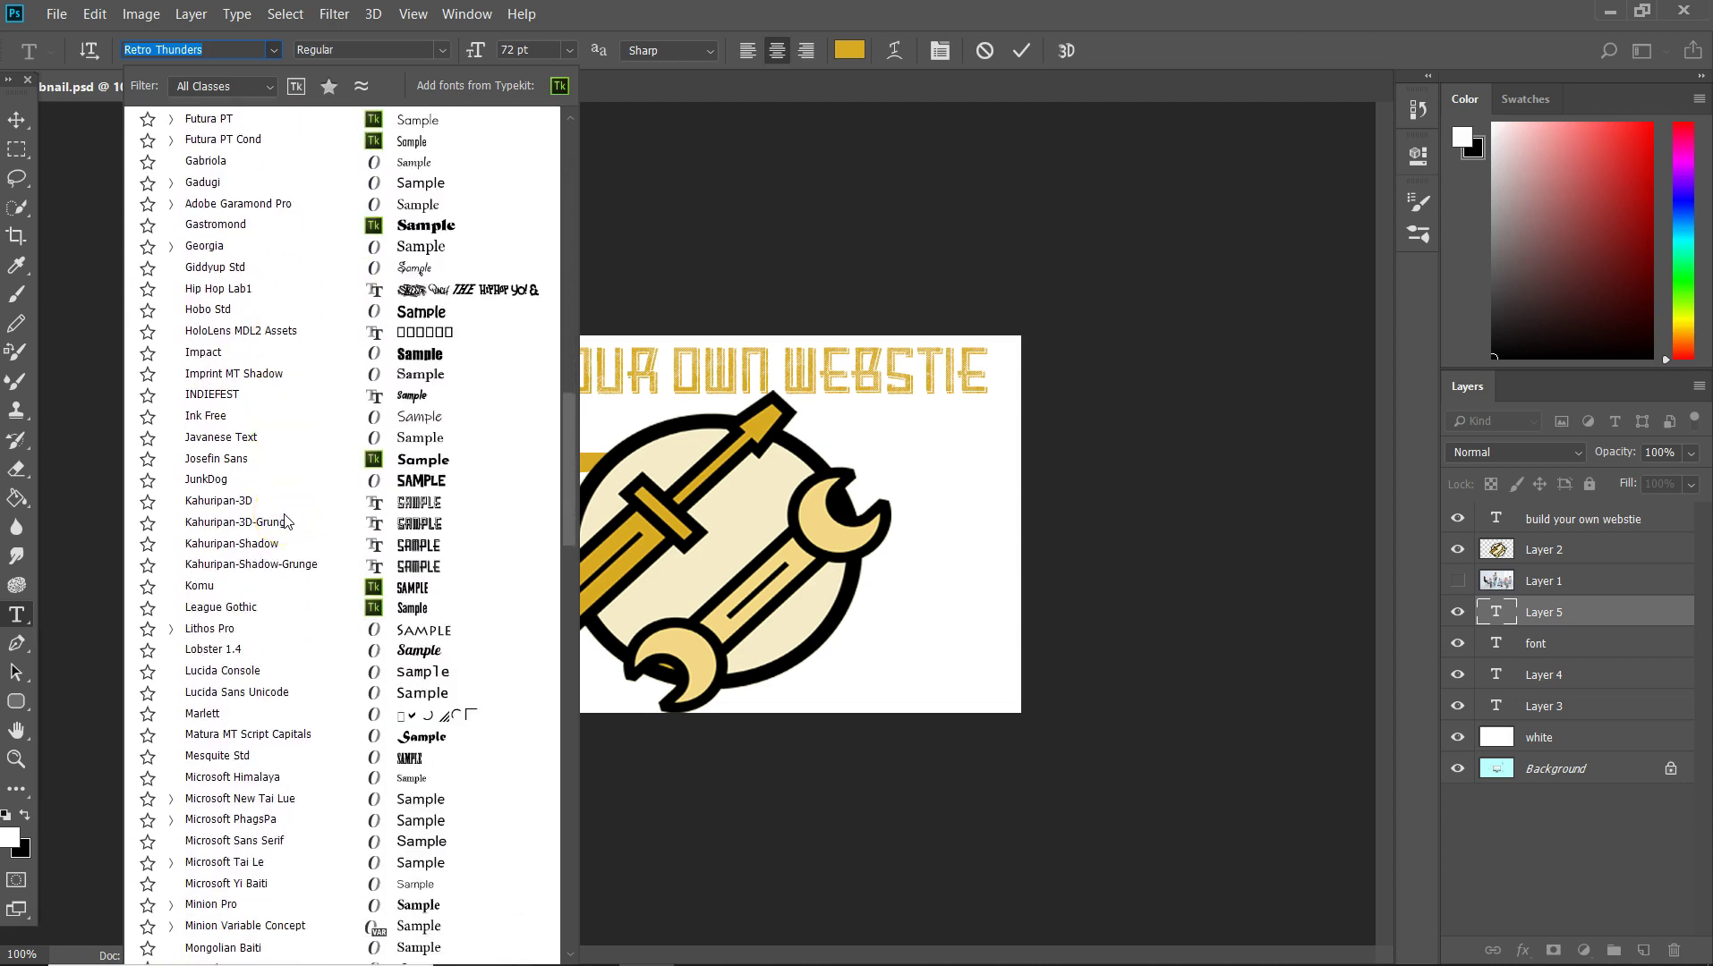
pyautogui.scroll(2, 286, 522)
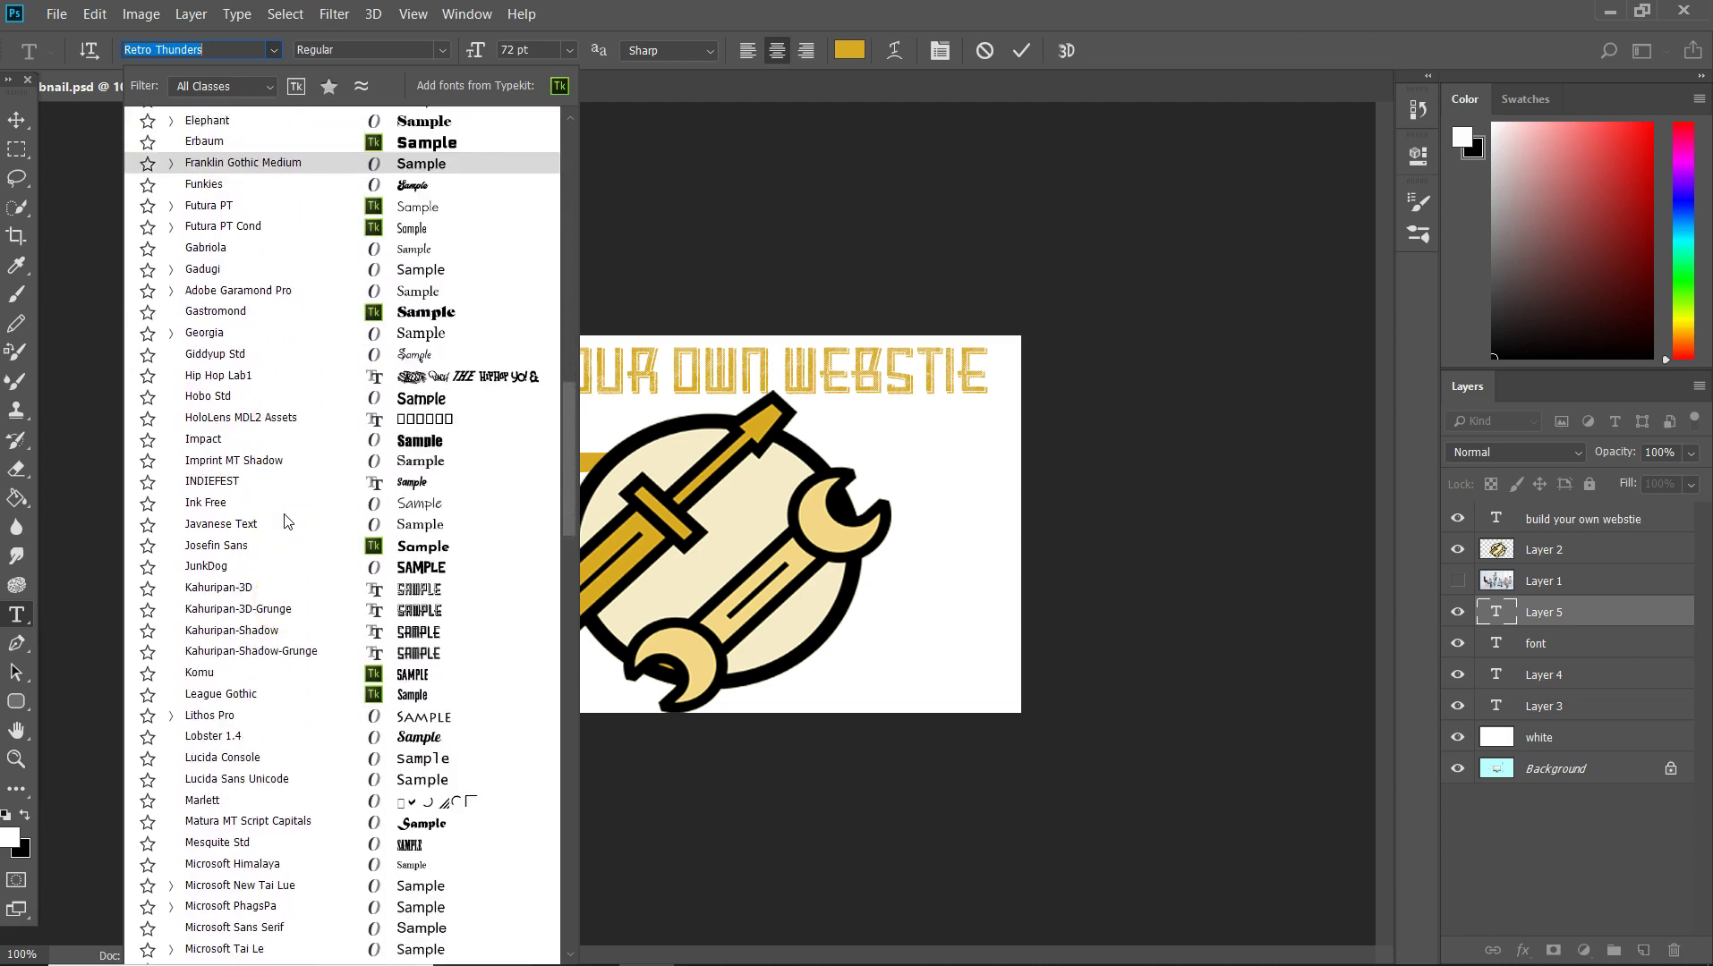
pyautogui.scroll(-12, 286, 522)
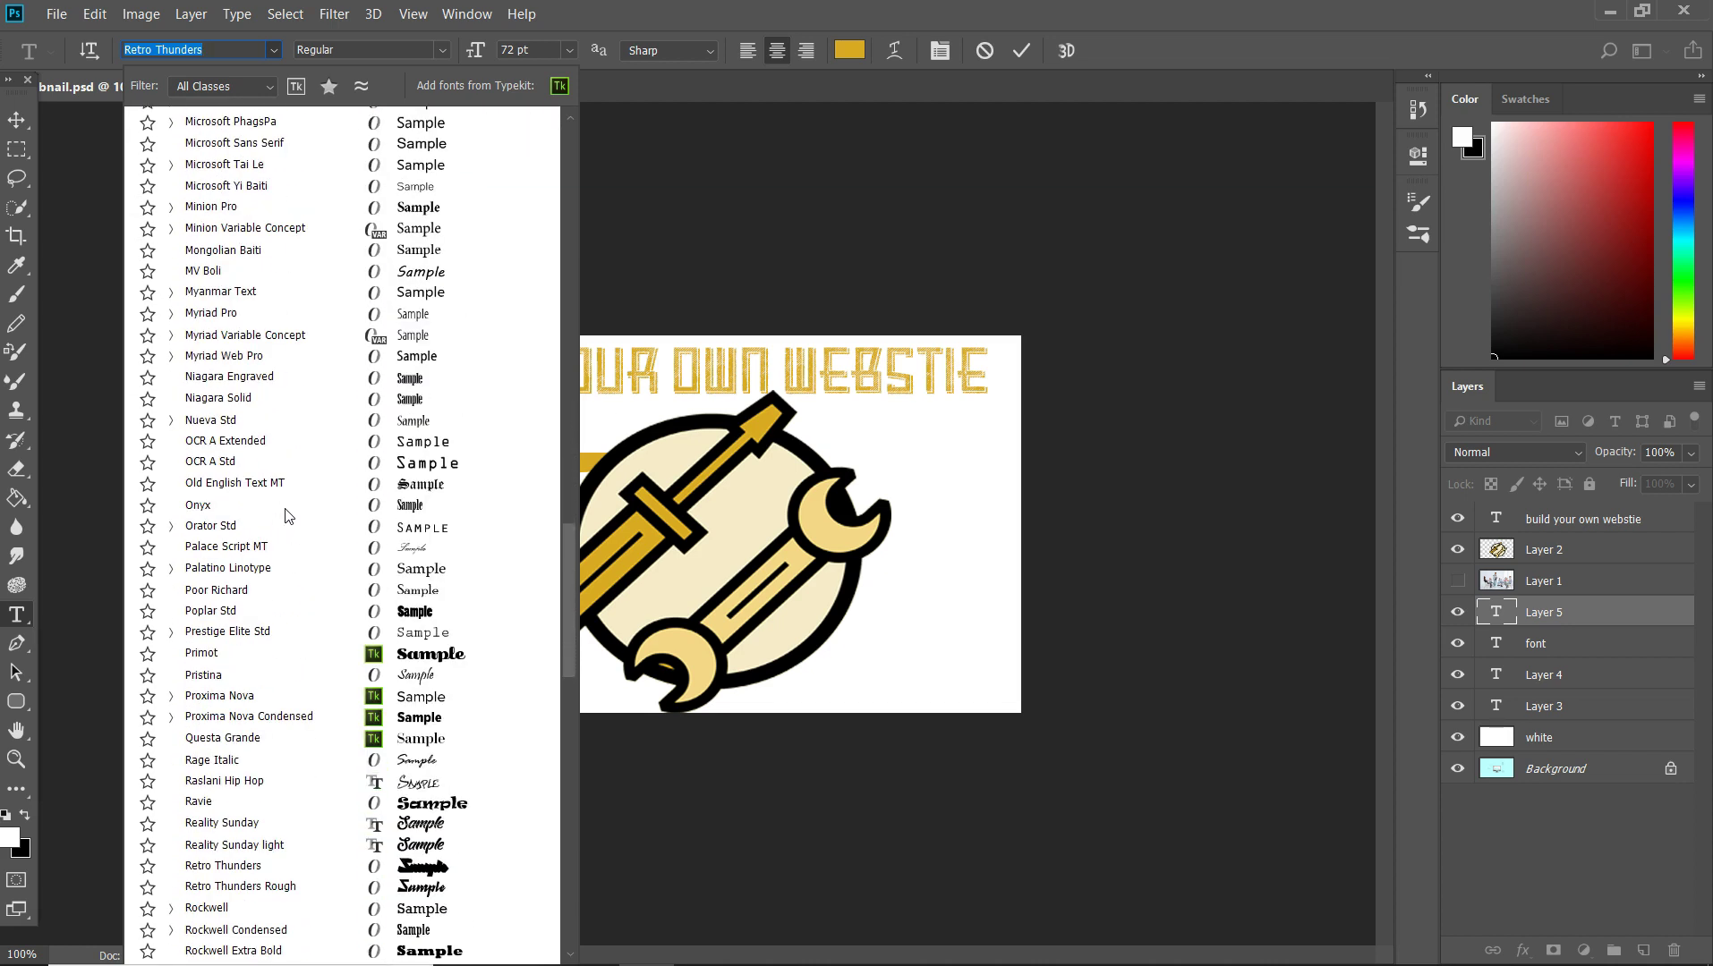
pyautogui.scroll(-2, 286, 516)
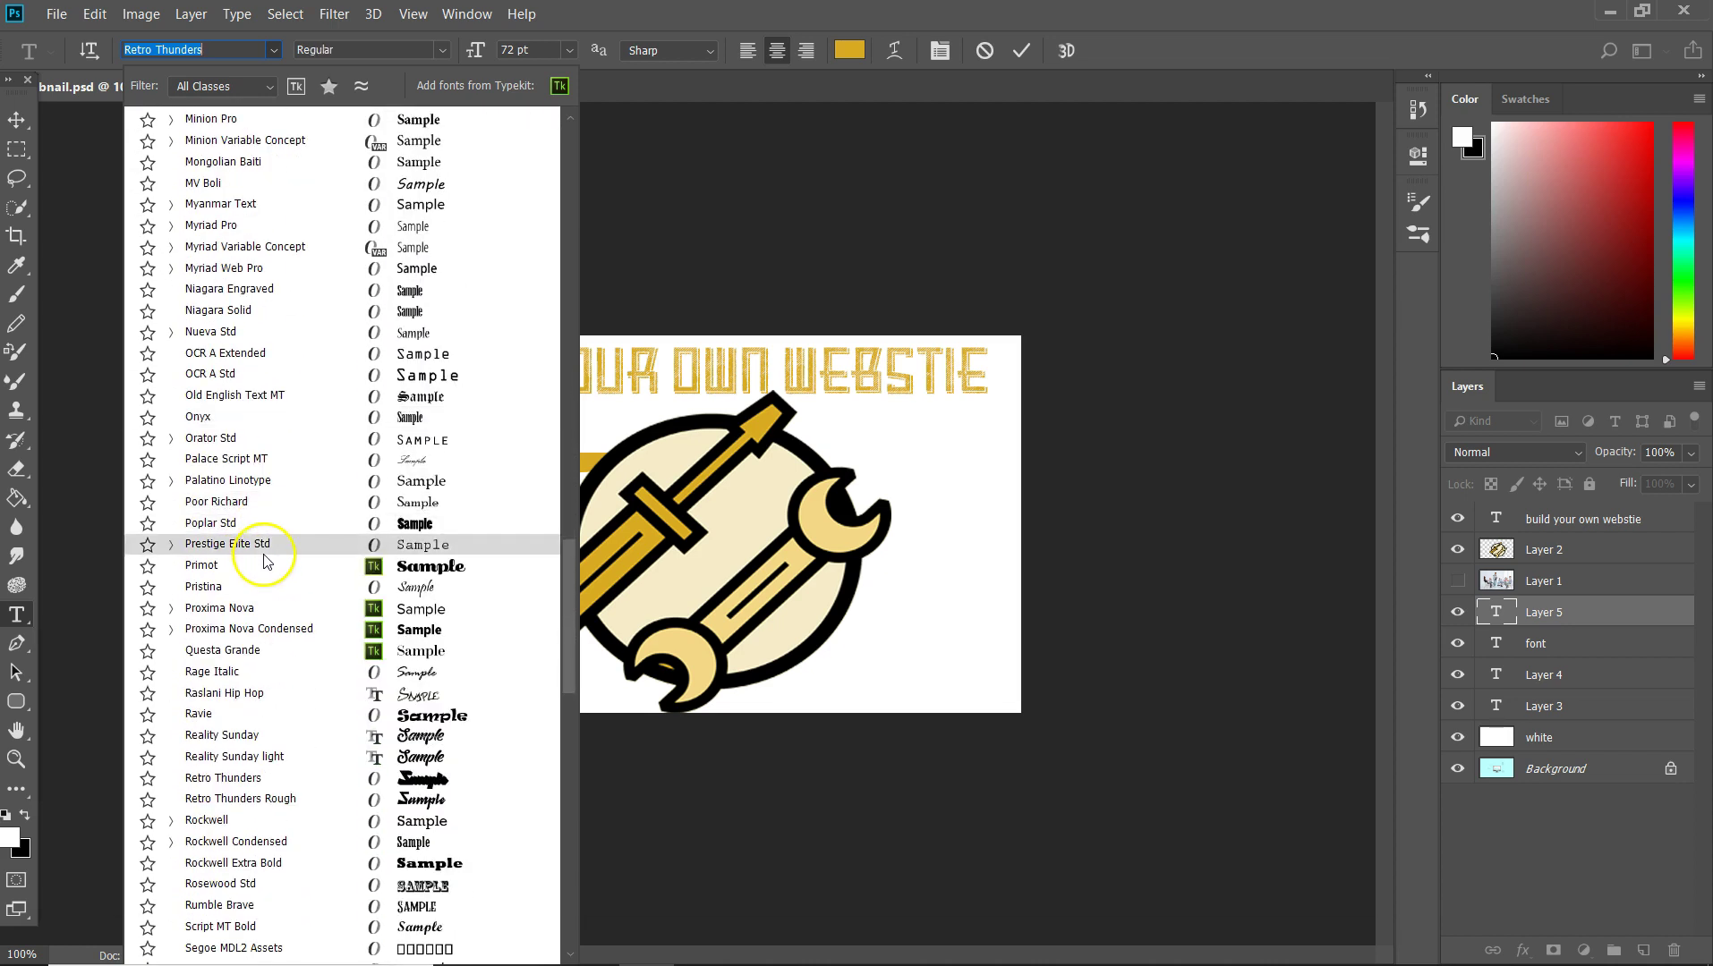
pyautogui.scroll(-1, 287, 726)
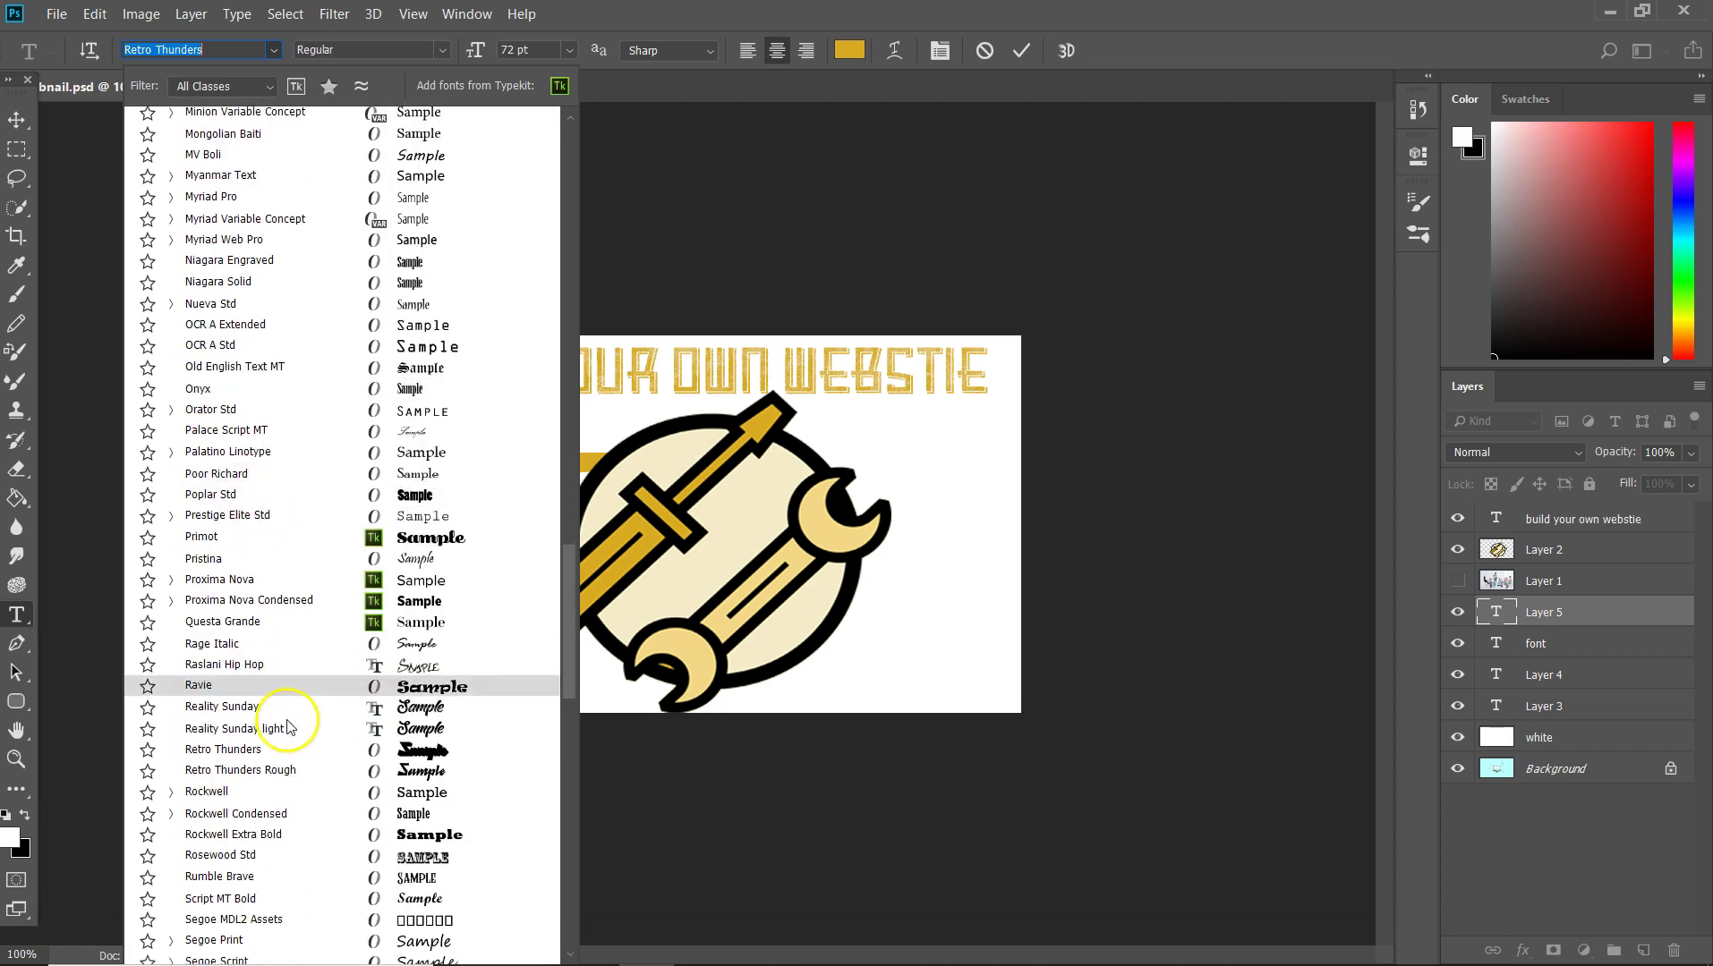
pyautogui.click(292, 770)
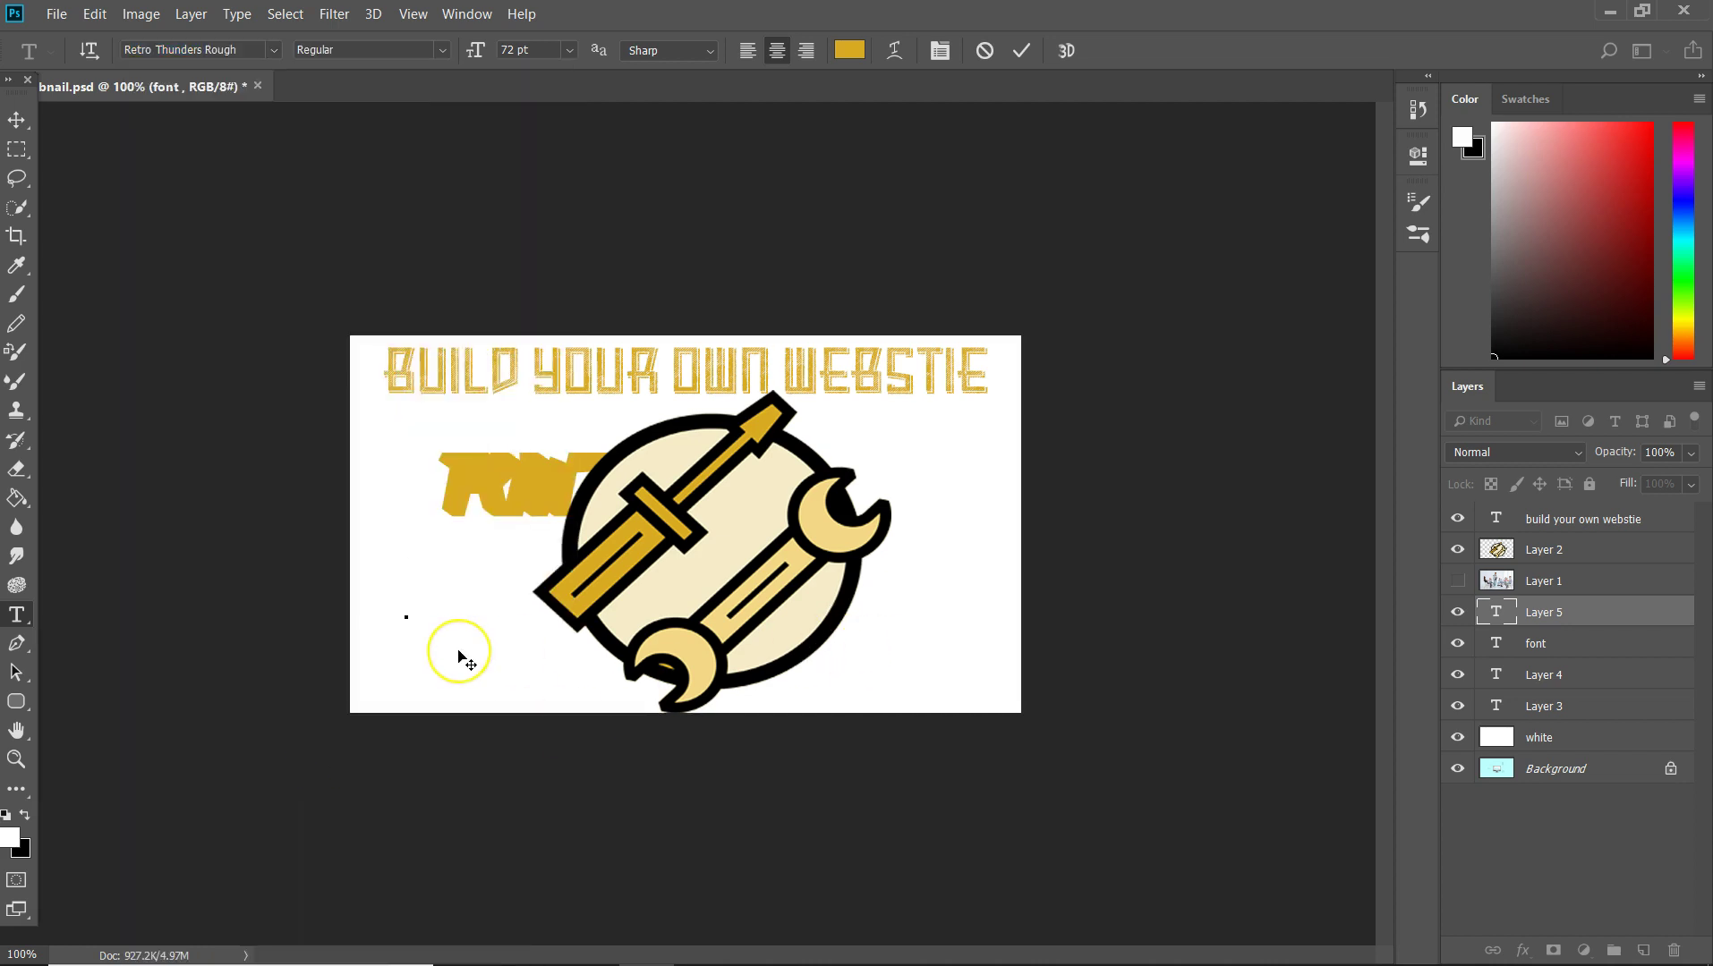
# Type a second FONT in Retro Thunders Rough and place it below the first, beside the screwdriver.
pyautogui.write('font')
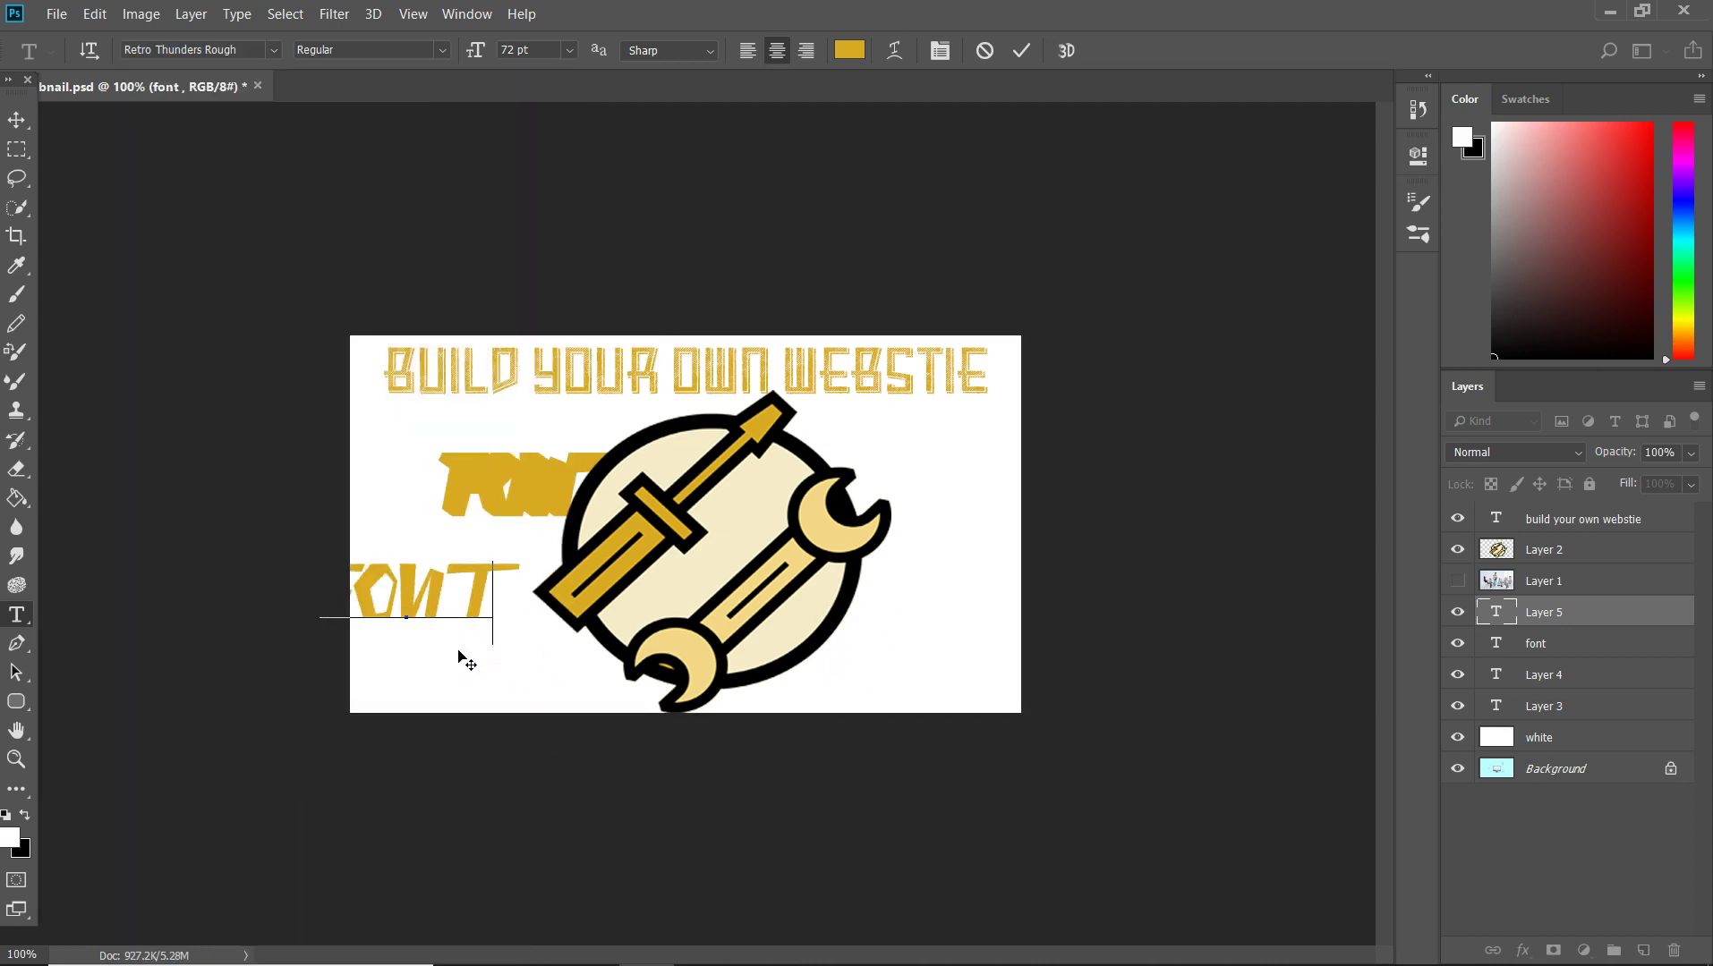
pyautogui.click(16, 119)
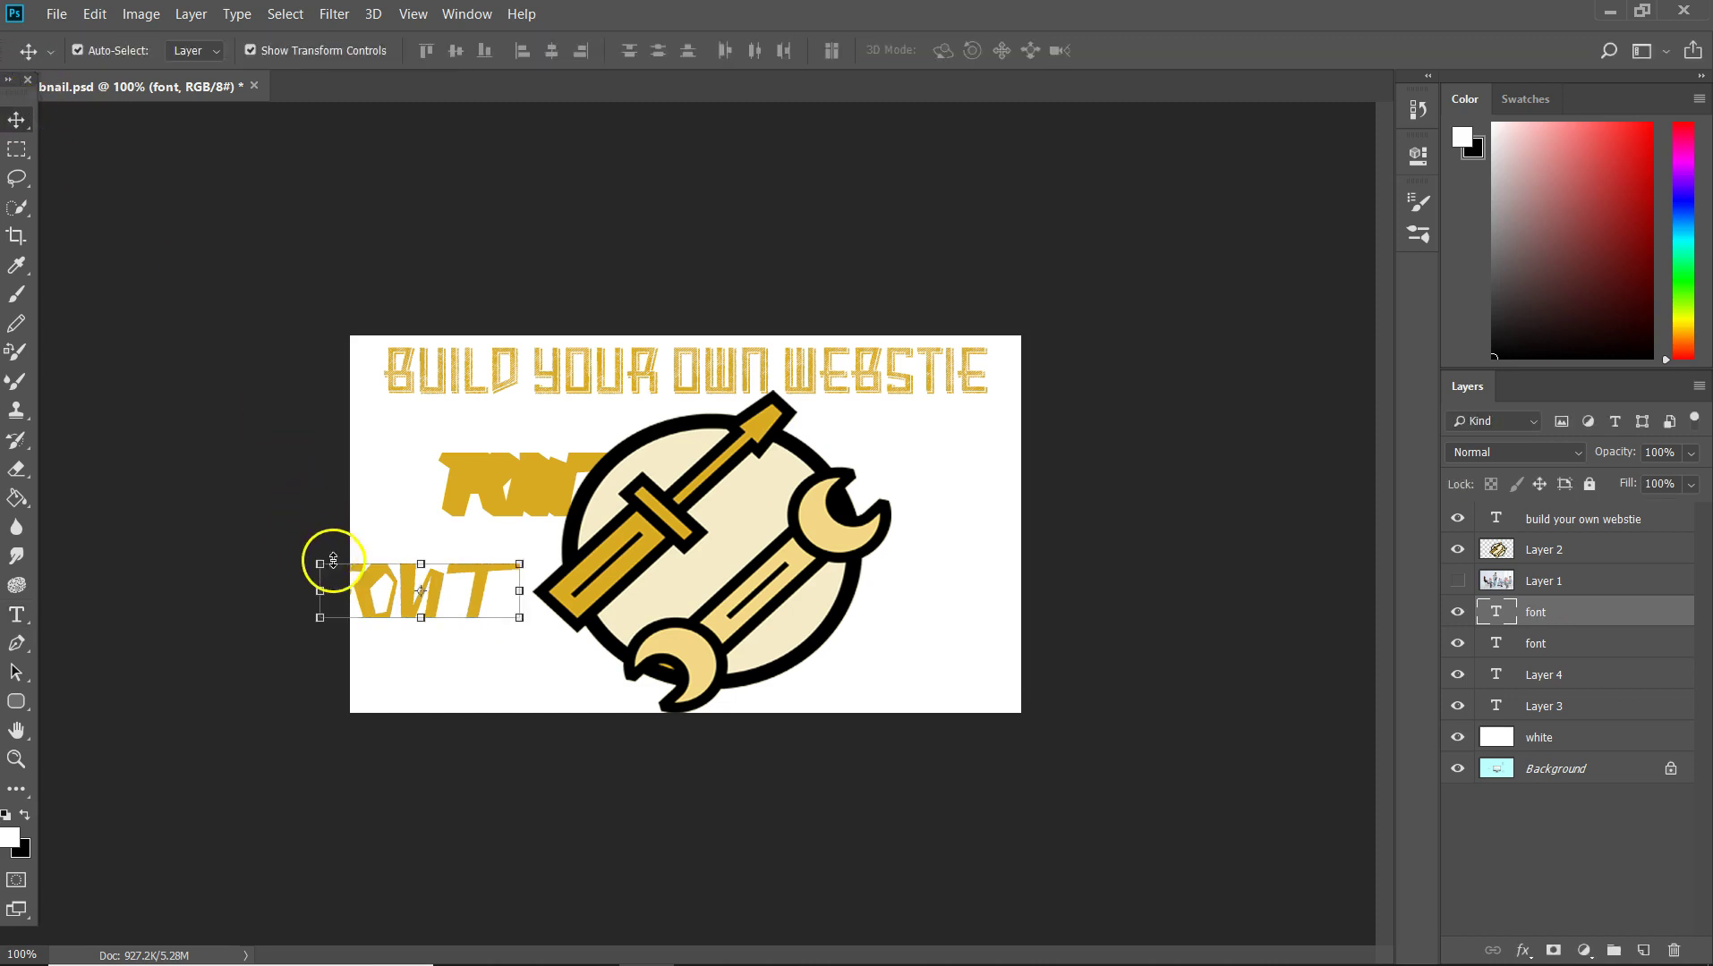
pyautogui.moveTo(390, 598); pyautogui.dragTo(444, 602)
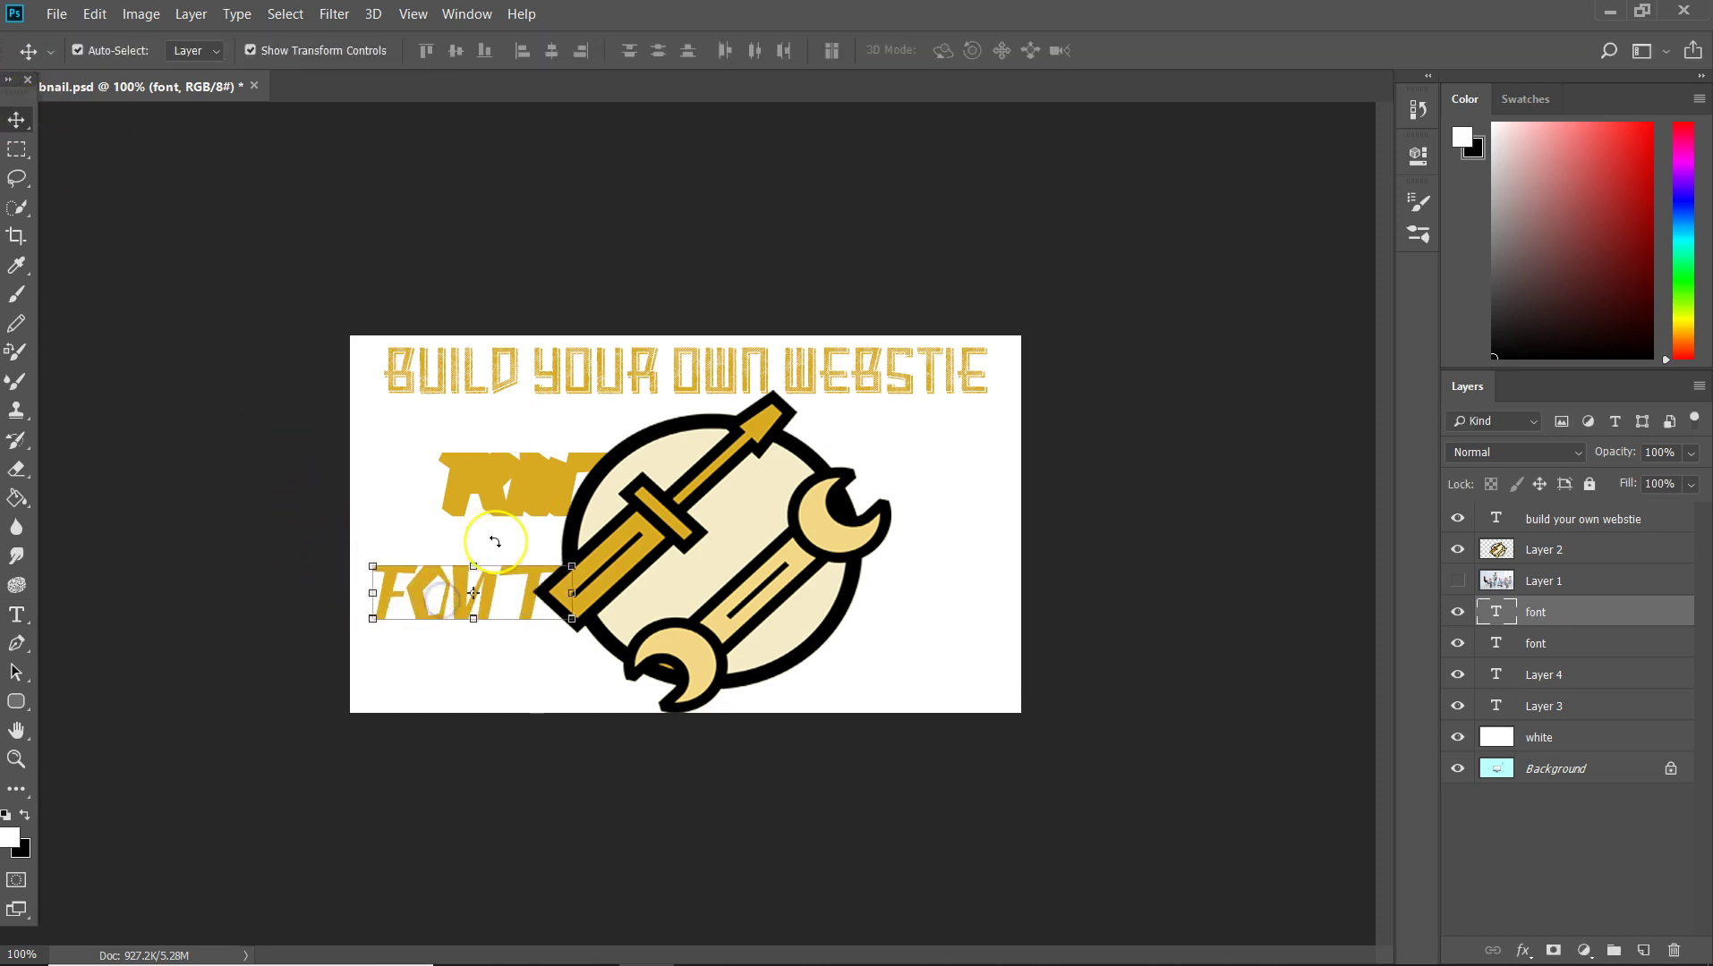